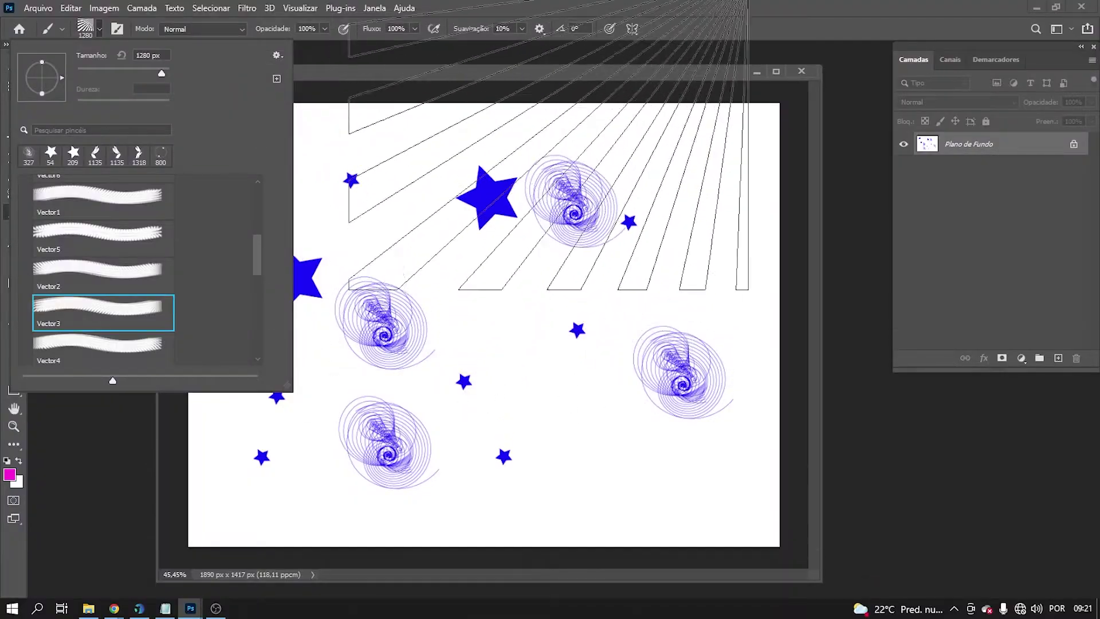
Switch to the Brush tool and open the brush presets' Import Brushes file browser
{"action": "left_click", "coordinate": [579, 262]}
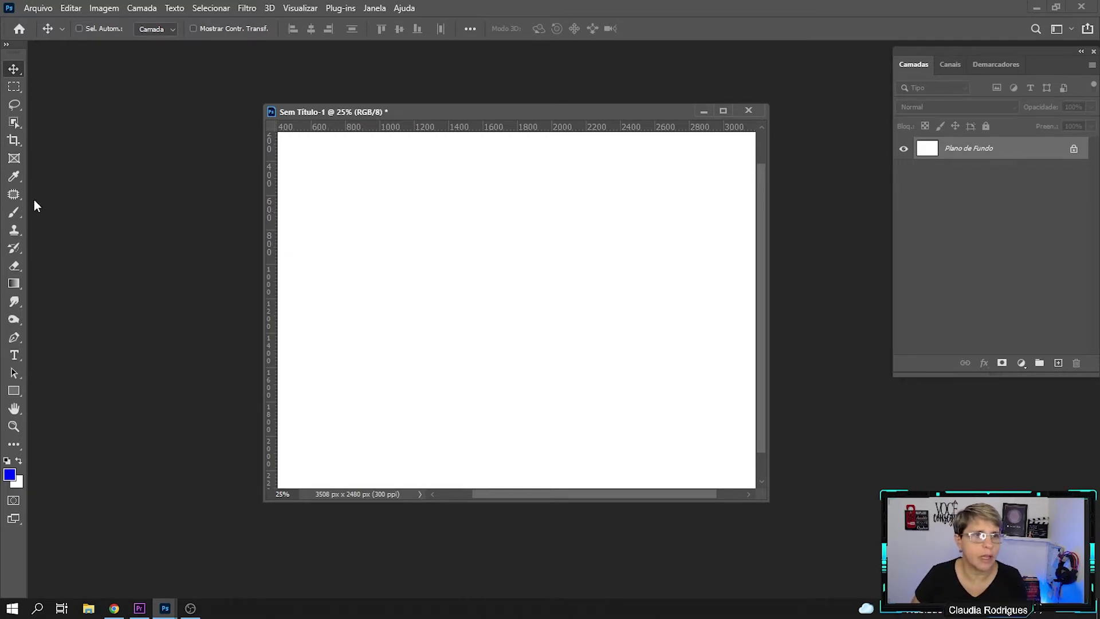
{"action": "left_click", "coordinate": [15, 213]}
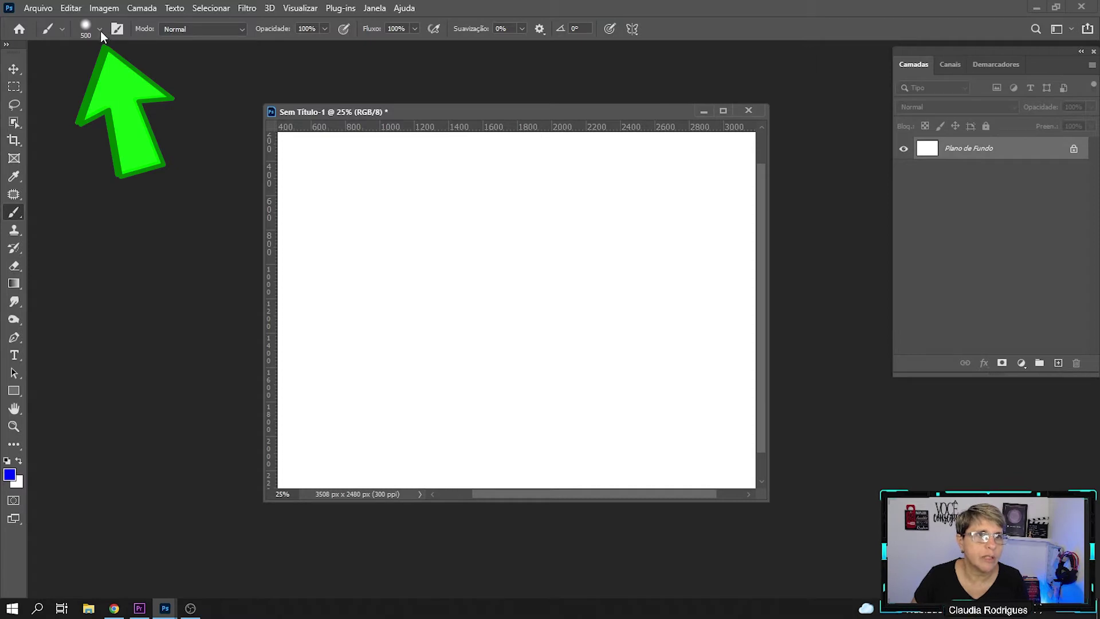
{"action": "left_click", "coordinate": [101, 31]}
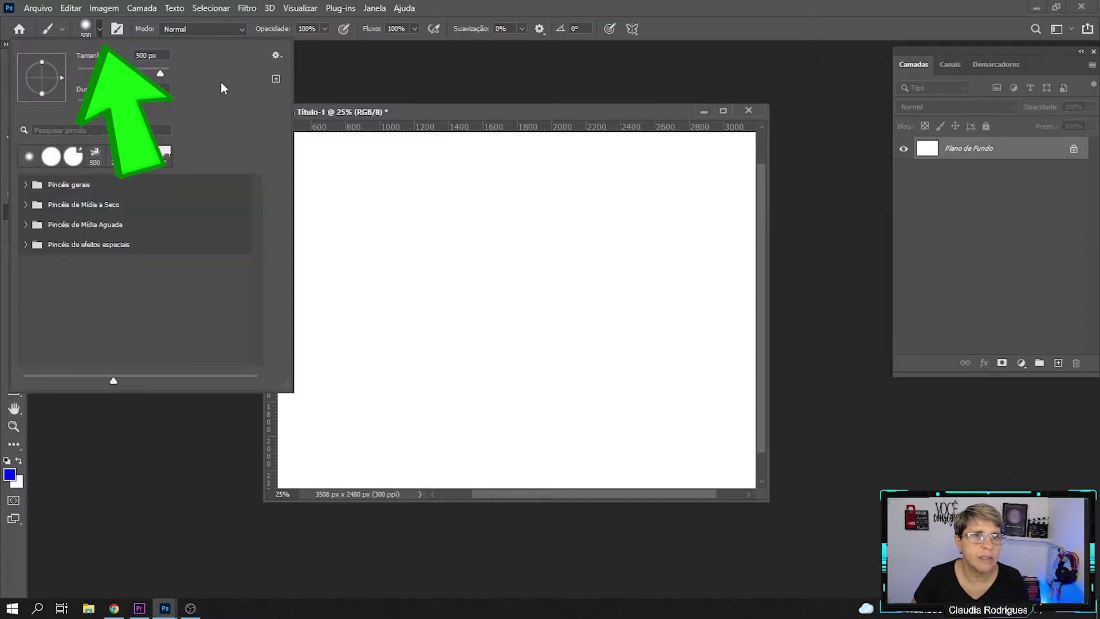
{"action": "left_click", "coordinate": [277, 57]}
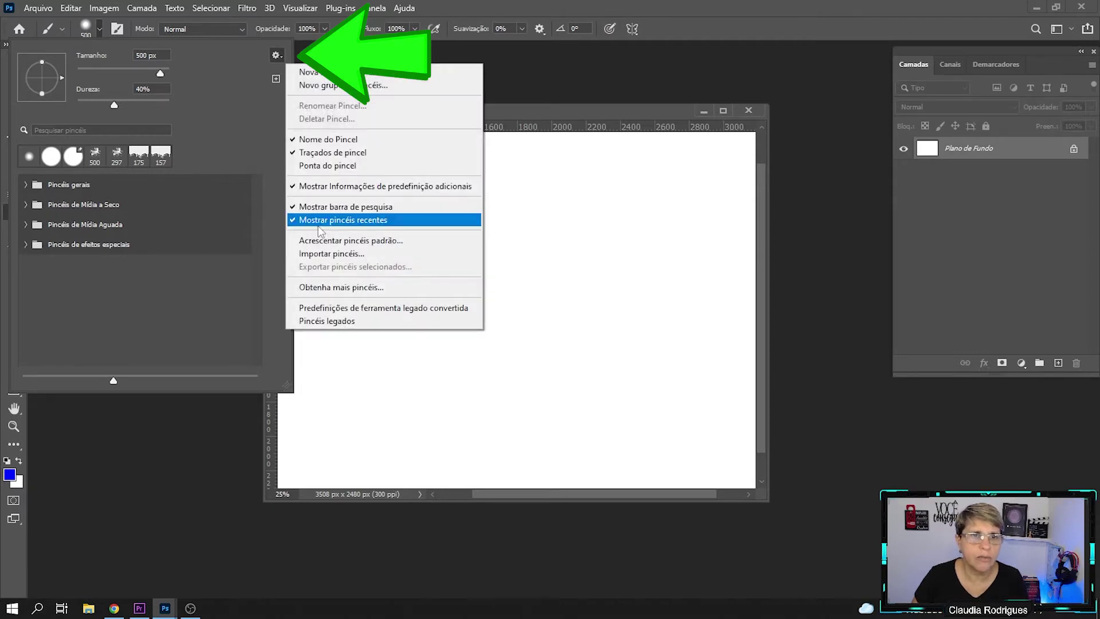
{"action": "left_click", "coordinate": [349, 256]}
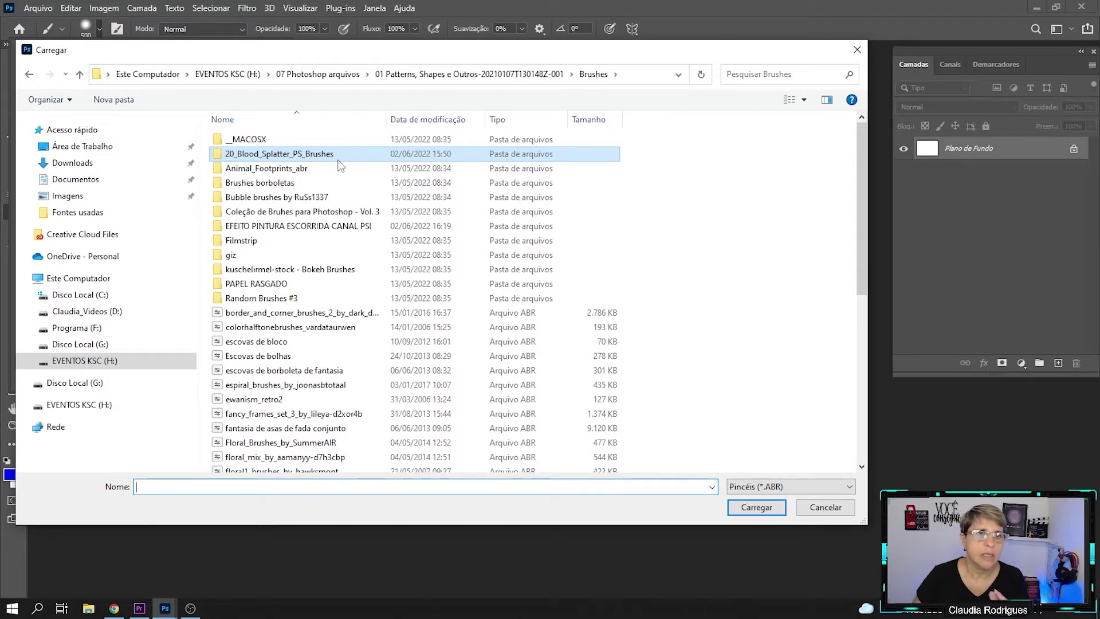
Load espiral_brushes_by_joonasbtotaal.abr from the Brushes folder as a new brush group
{"action": "scroll", "coordinate": [303, 218], "scroll_direction": "down", "scroll_amount": 3}
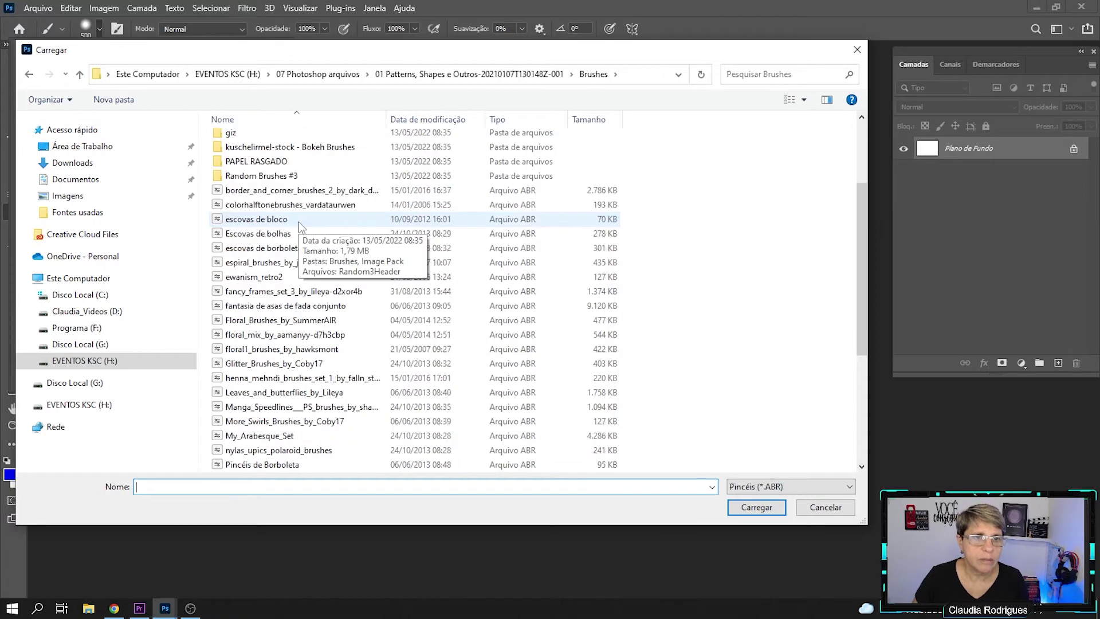
{"action": "scroll", "coordinate": [300, 225], "scroll_direction": "down", "scroll_amount": 5}
{"action": "scroll", "coordinate": [300, 226], "scroll_direction": "up", "scroll_amount": 5}
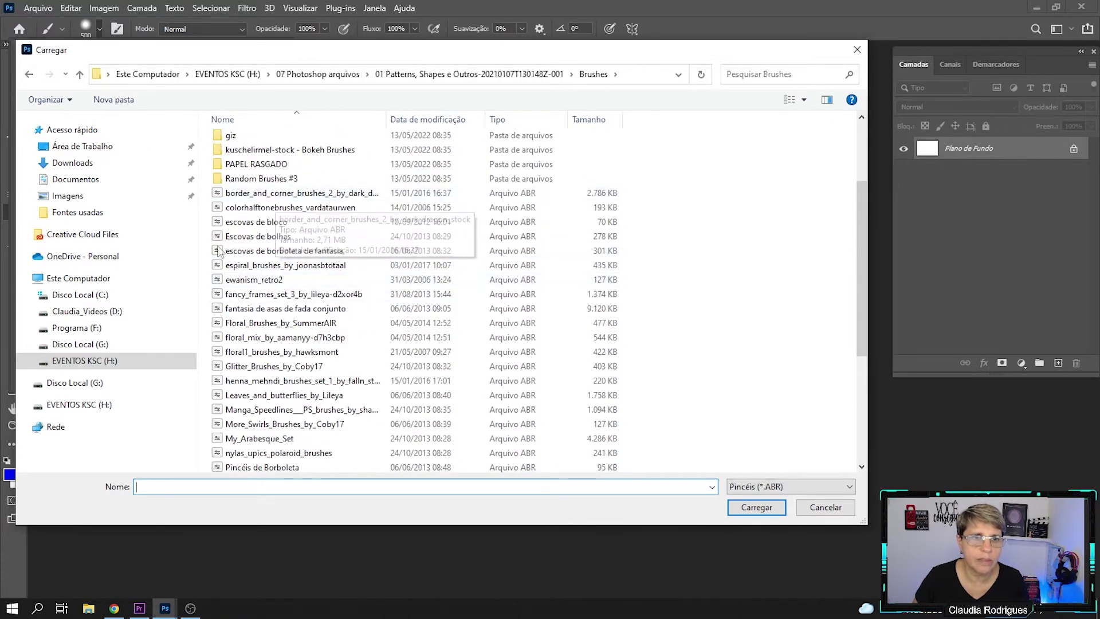
{"action": "left_click", "coordinate": [258, 267]}
{"action": "left_click", "coordinate": [757, 507]}
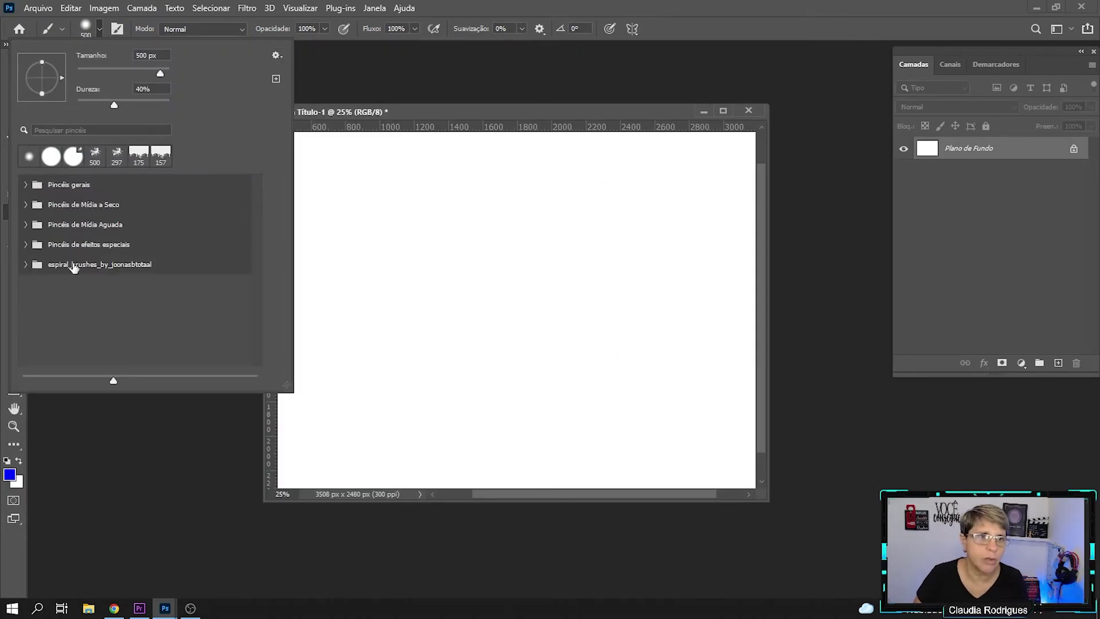
{"action": "left_click", "coordinate": [26, 265]}
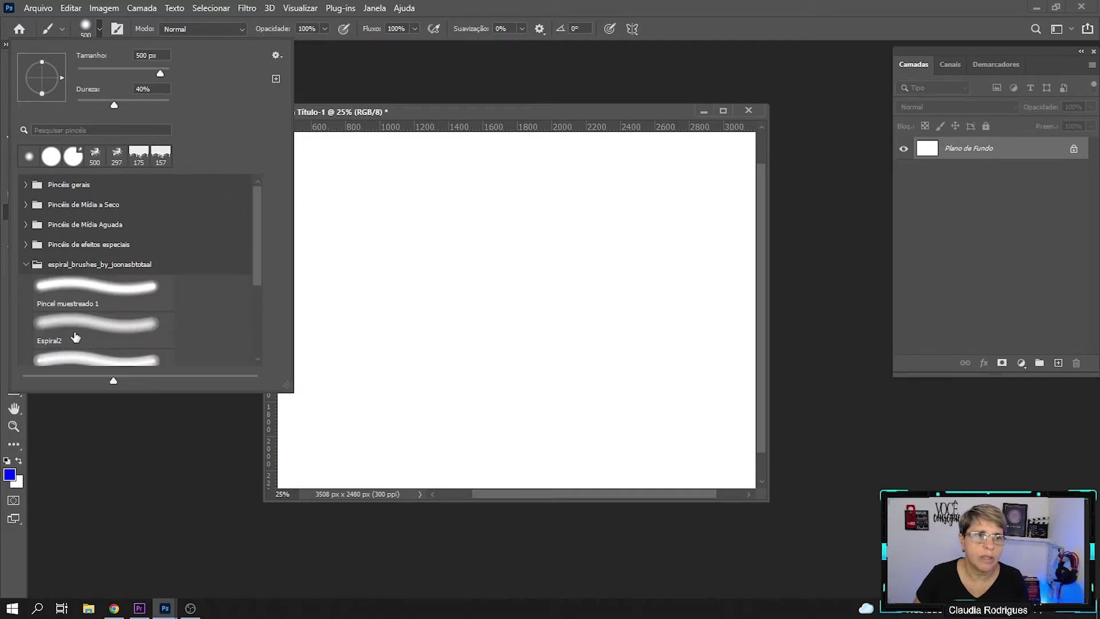
{"action": "scroll", "coordinate": [88, 316], "scroll_direction": "down", "scroll_amount": 2}
{"action": "scroll", "coordinate": [87, 316], "scroll_direction": "down", "scroll_amount": 1}
{"action": "scroll", "coordinate": [88, 317], "scroll_direction": "up", "scroll_amount": 1}
{"action": "scroll", "coordinate": [87, 316], "scroll_direction": "up", "scroll_amount": 1}
{"action": "left_click", "coordinate": [25, 243]}
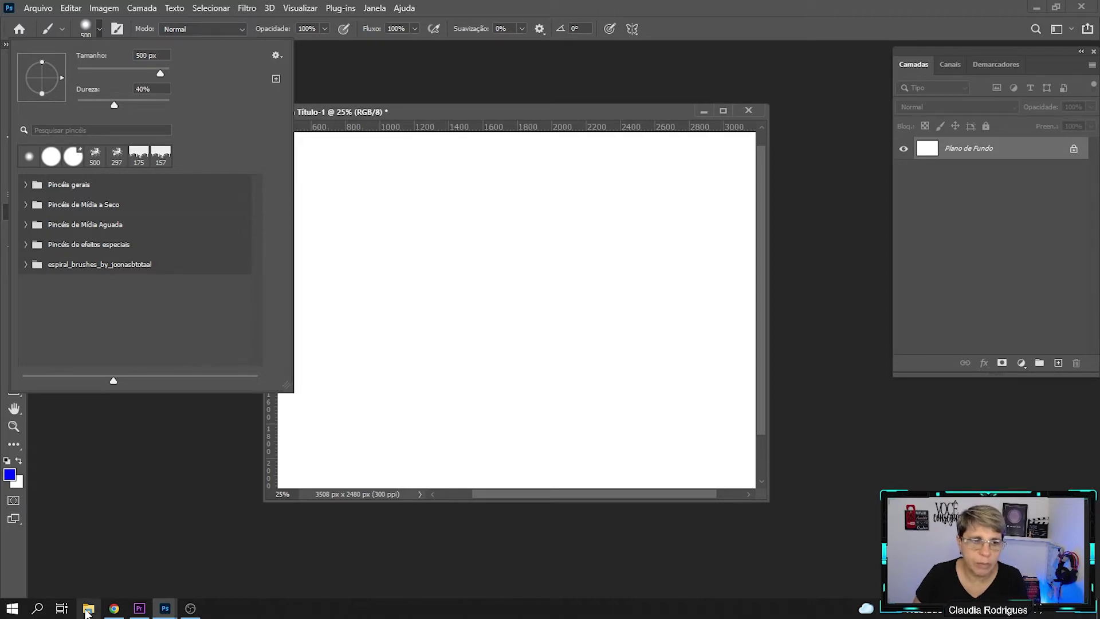
{"action": "left_click", "coordinate": [88, 608]}
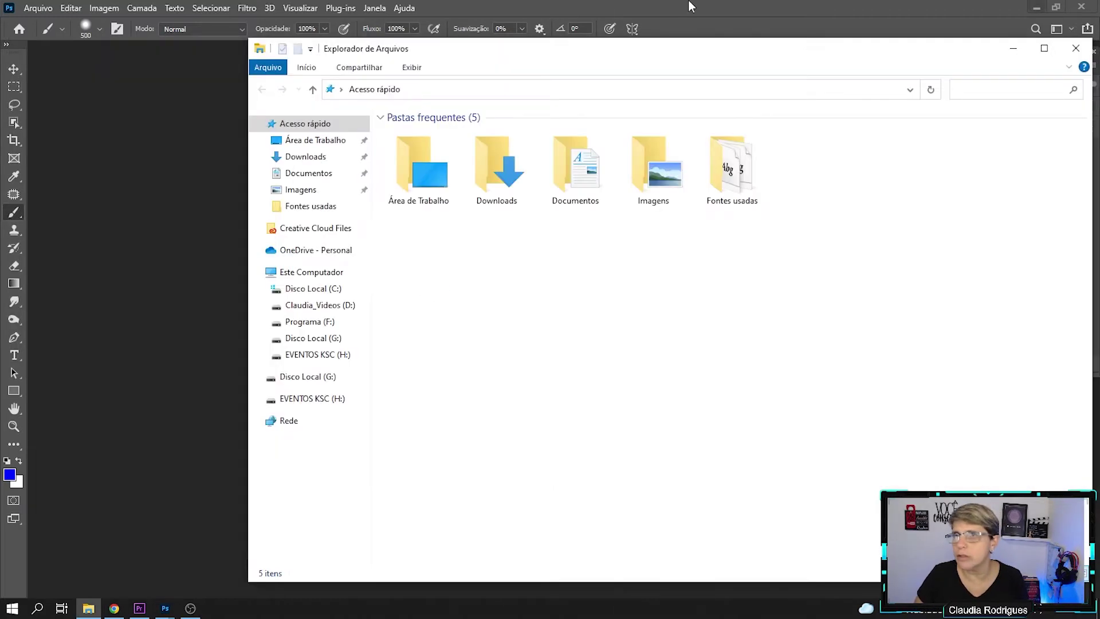
From the H: drive's Brushes folder, load fancy_frames_set_3_by_lileya-d2xor4b.abr into Photoshop
{"action": "left_click", "coordinate": [343, 356]}
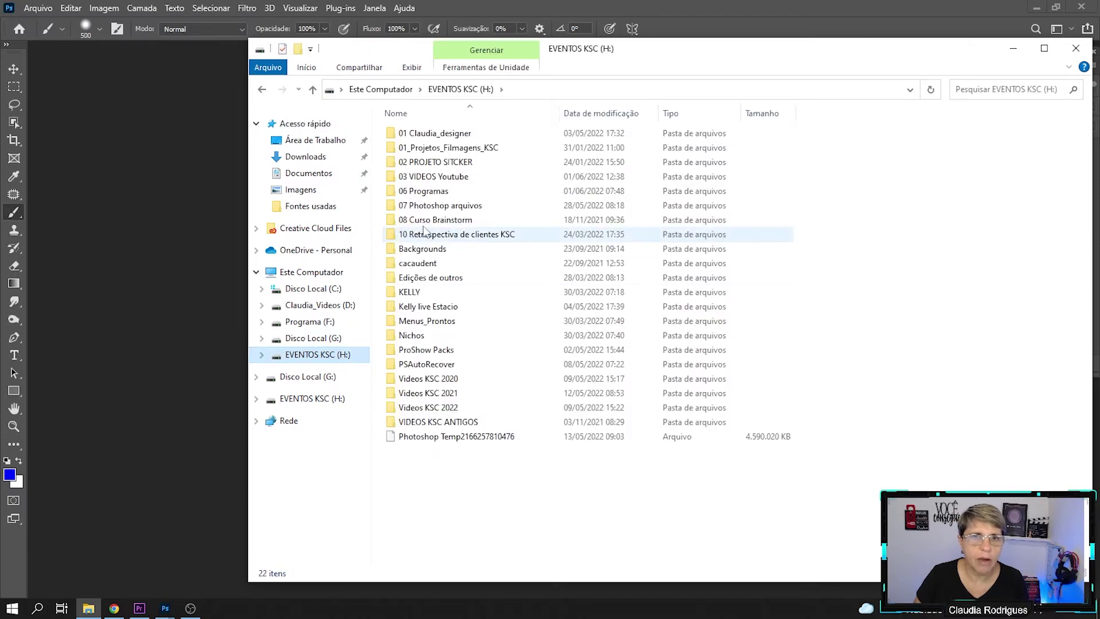
{"action": "double_click", "coordinate": [442, 204]}
{"action": "double_click", "coordinate": [453, 133]}
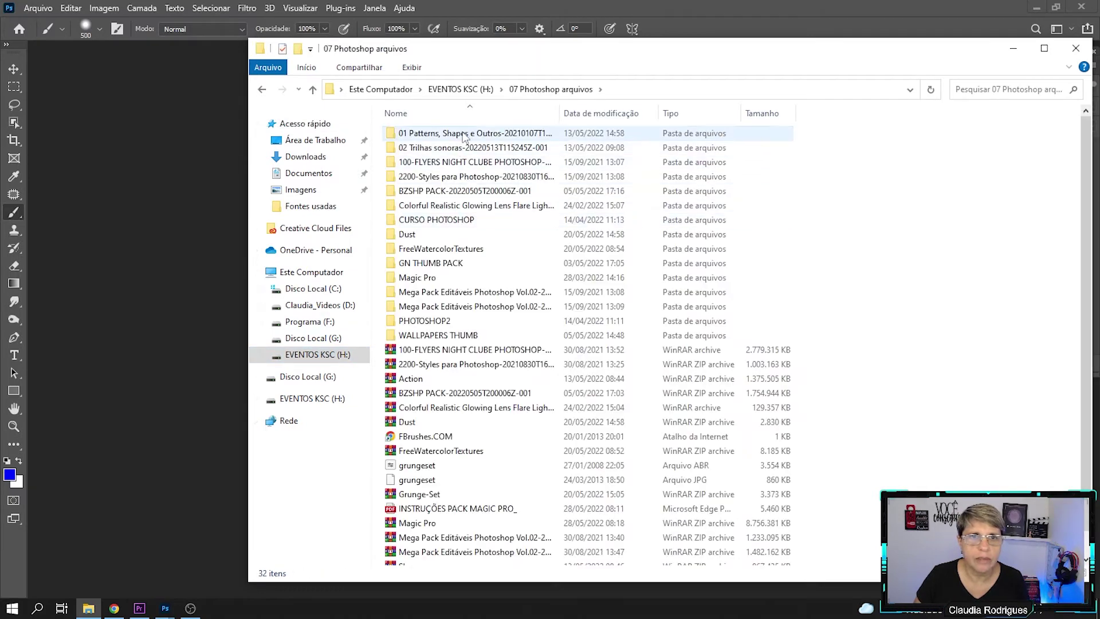
{"action": "double_click", "coordinate": [424, 148]}
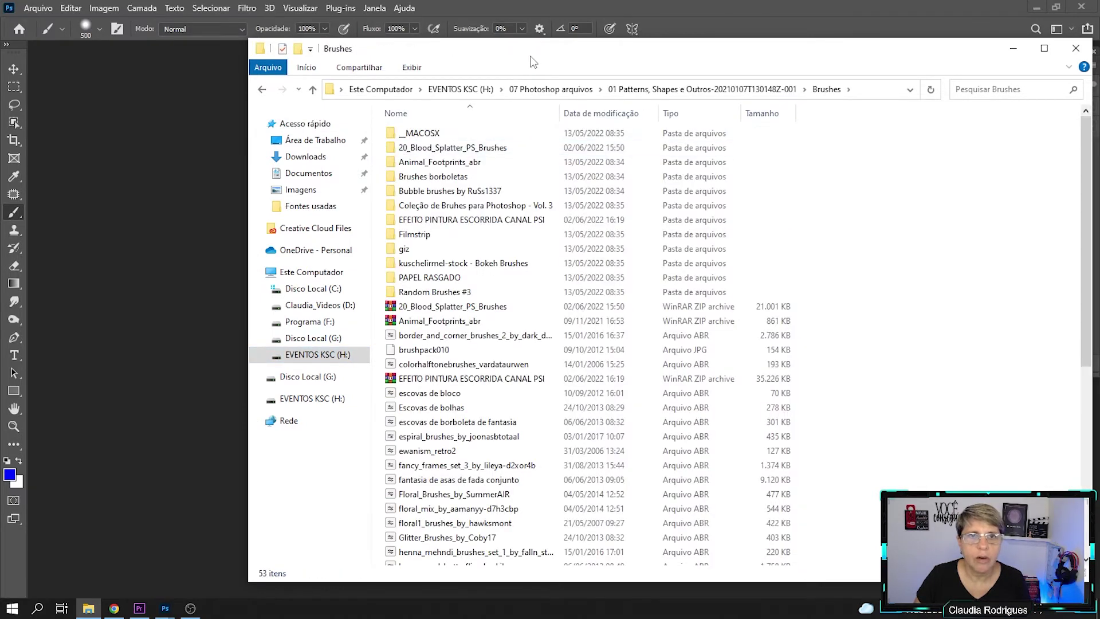
{"action": "left_click_drag", "start_coordinate": [573, 49], "coordinate": [539, 52]}
{"action": "scroll", "coordinate": [419, 352], "scroll_direction": "down", "scroll_amount": 4}
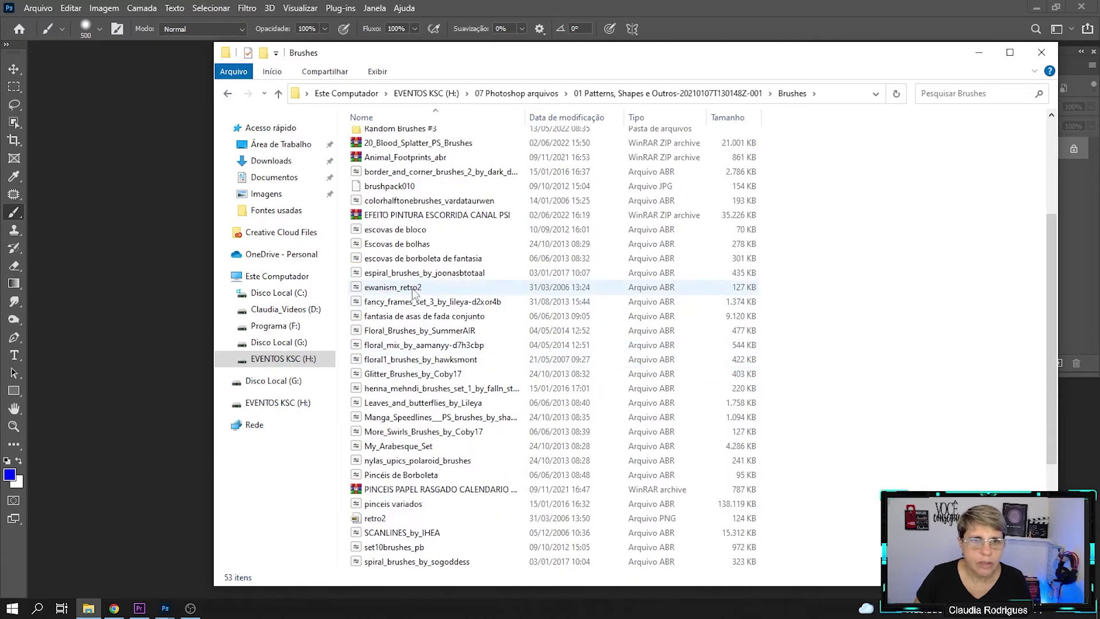
{"action": "mouse_move", "coordinate": [432, 302]}
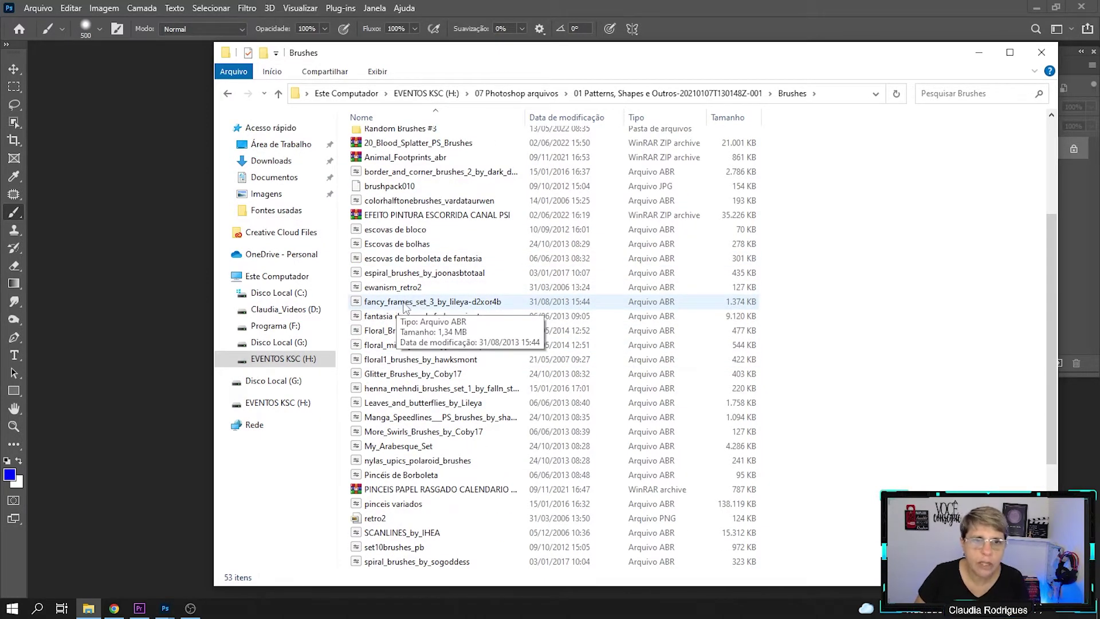
{"action": "double_click", "coordinate": [404, 302]}
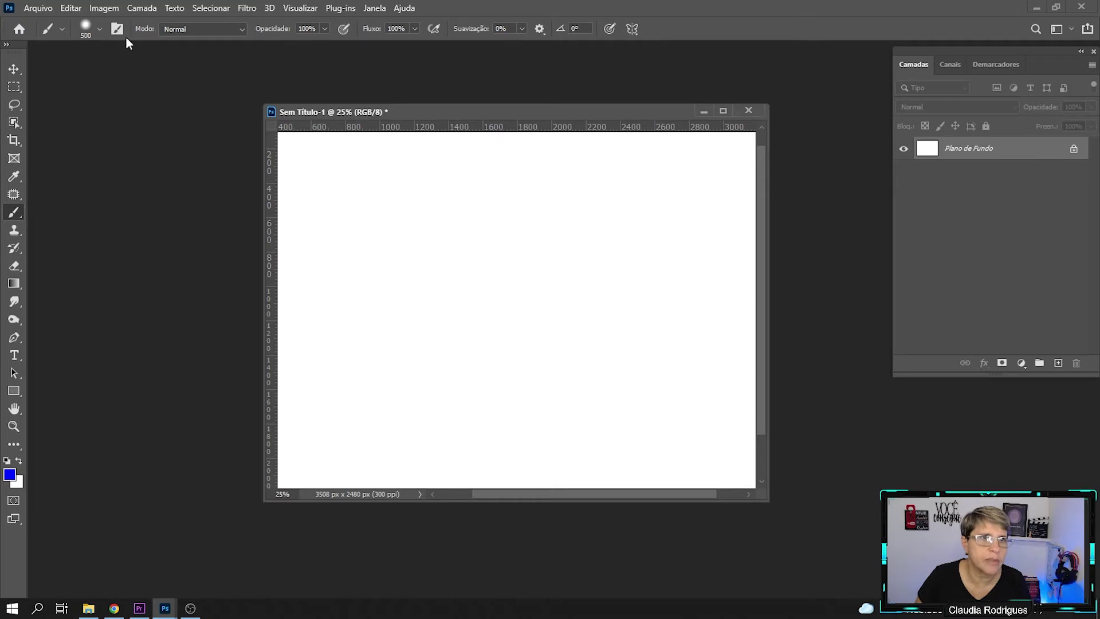
{"action": "left_click", "coordinate": [100, 29]}
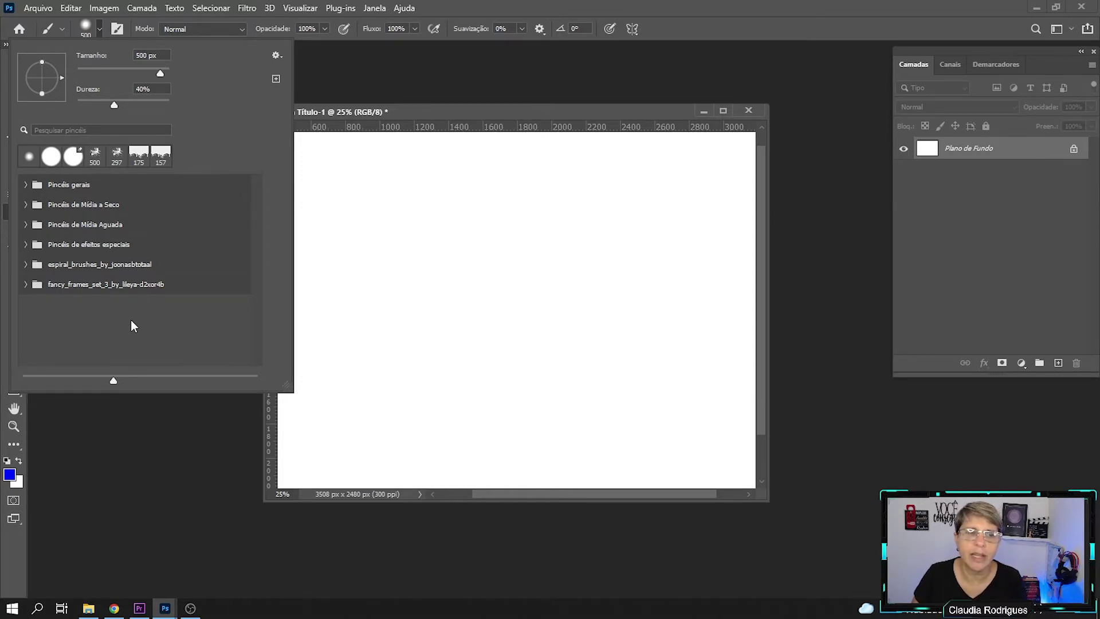
With Pincel muestreado 1 from the espiral set, stamp four blue spirals across the canvas
{"action": "left_click", "coordinate": [25, 264]}
{"action": "left_click", "coordinate": [92, 287]}
{"action": "left_click", "coordinate": [519, 263]}
{"action": "left_click", "coordinate": [519, 263]}
{"action": "left_click", "coordinate": [400, 296]}
{"action": "left_click", "coordinate": [484, 366]}
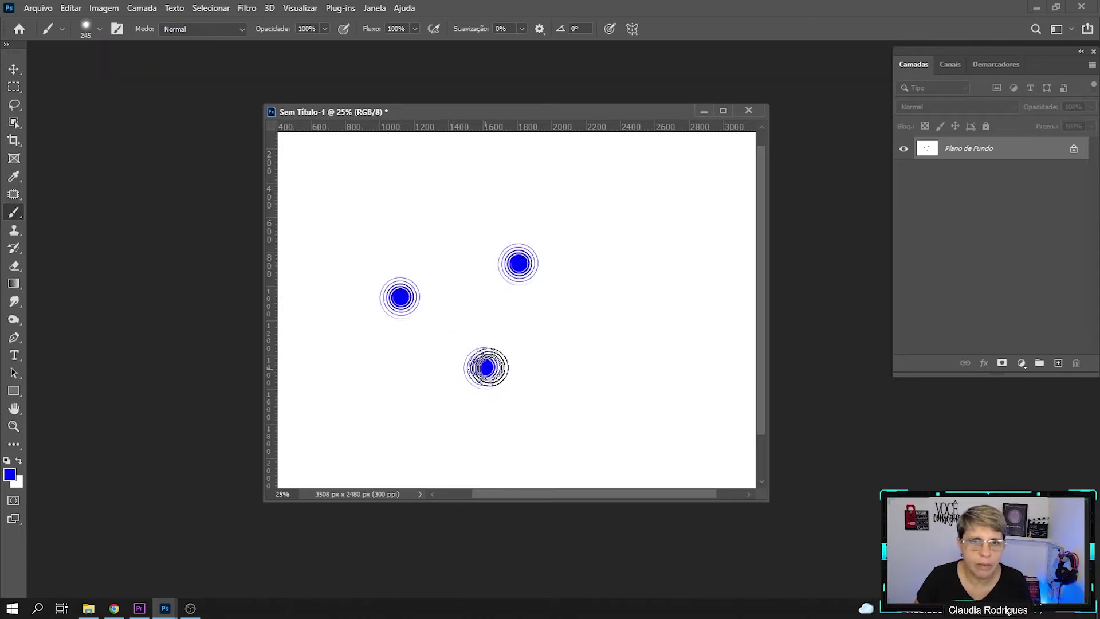
{"action": "left_click", "coordinate": [636, 241]}
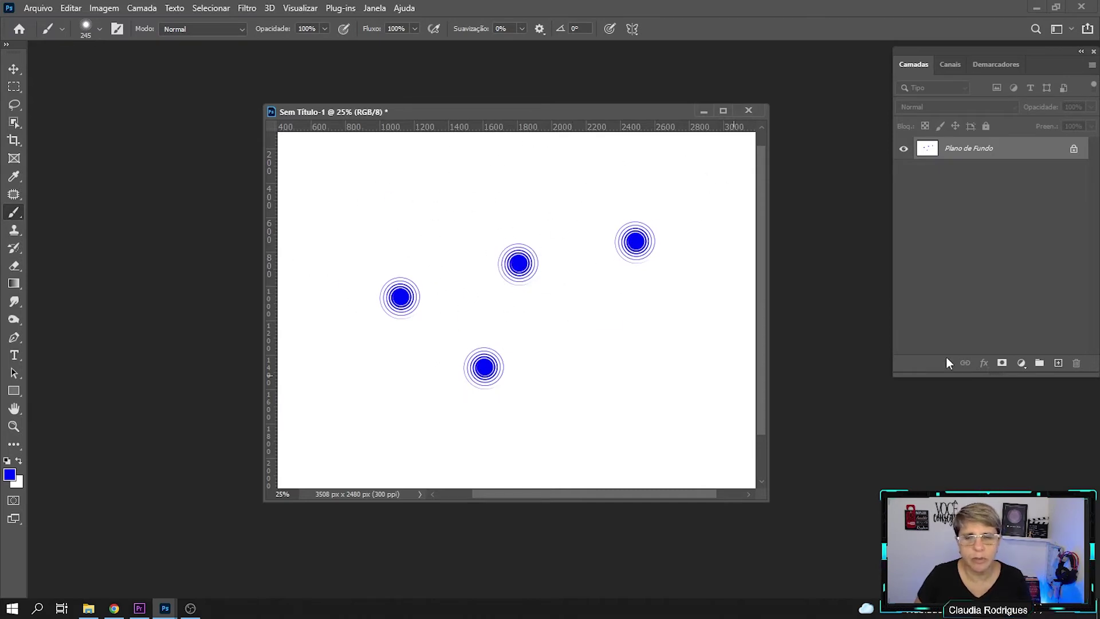
On a new layer, stamp spirals at the canvas's top-left and top-right corners
{"action": "left_click", "coordinate": [1059, 363]}
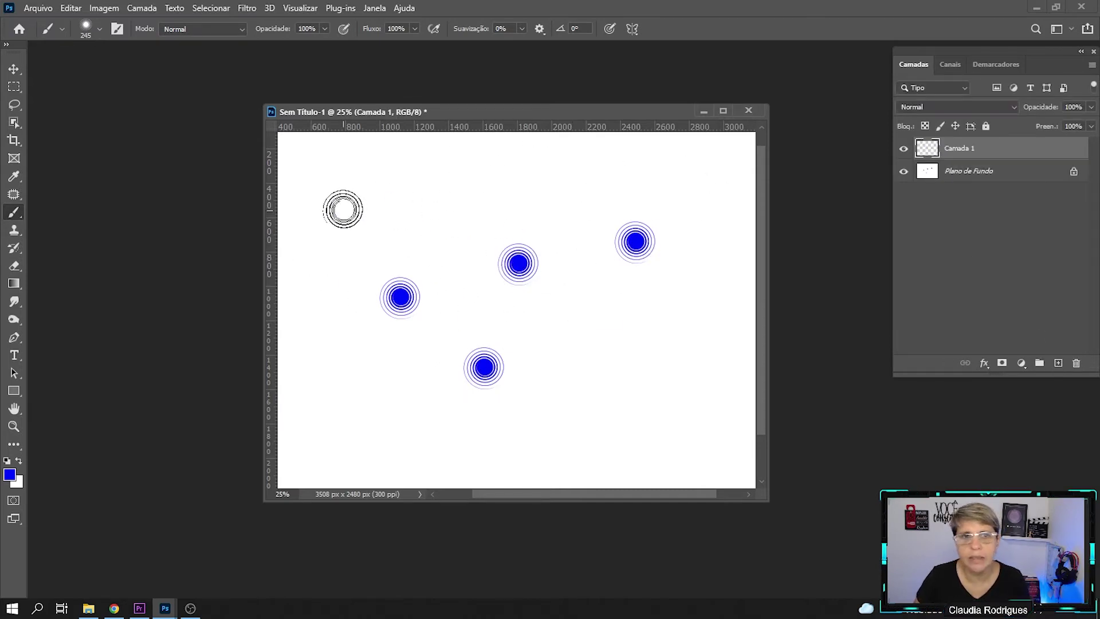
{"action": "left_click", "coordinate": [284, 143]}
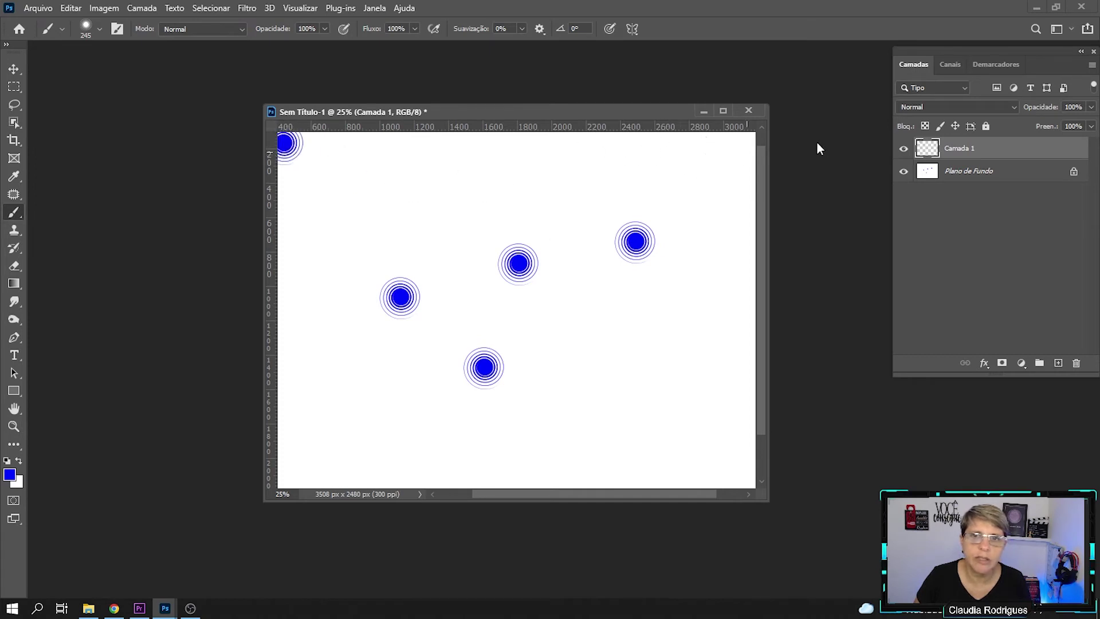
{"action": "left_click", "coordinate": [746, 140]}
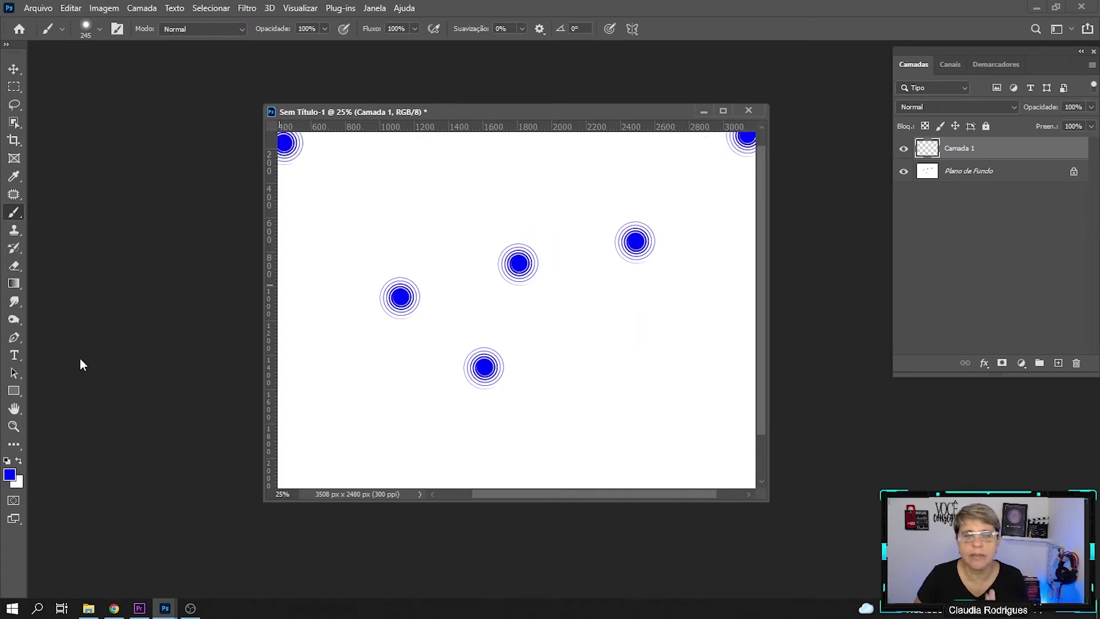
Choose a larger spiral brush and stamp two big spirals, upper left and lower right
{"action": "left_click", "coordinate": [99, 29]}
{"action": "scroll", "coordinate": [88, 361], "scroll_direction": "down", "scroll_amount": 2}
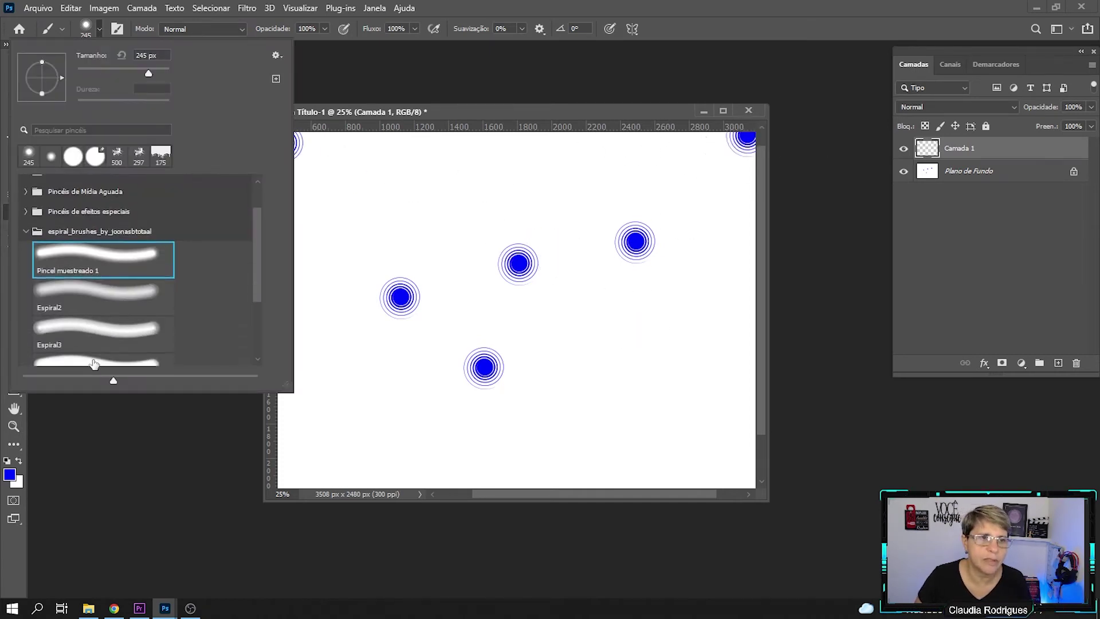
{"action": "scroll", "coordinate": [94, 365], "scroll_direction": "down", "scroll_amount": 3}
{"action": "scroll", "coordinate": [94, 365], "scroll_direction": "down", "scroll_amount": 1}
{"action": "left_click", "coordinate": [102, 324]}
{"action": "left_click", "coordinate": [430, 232]}
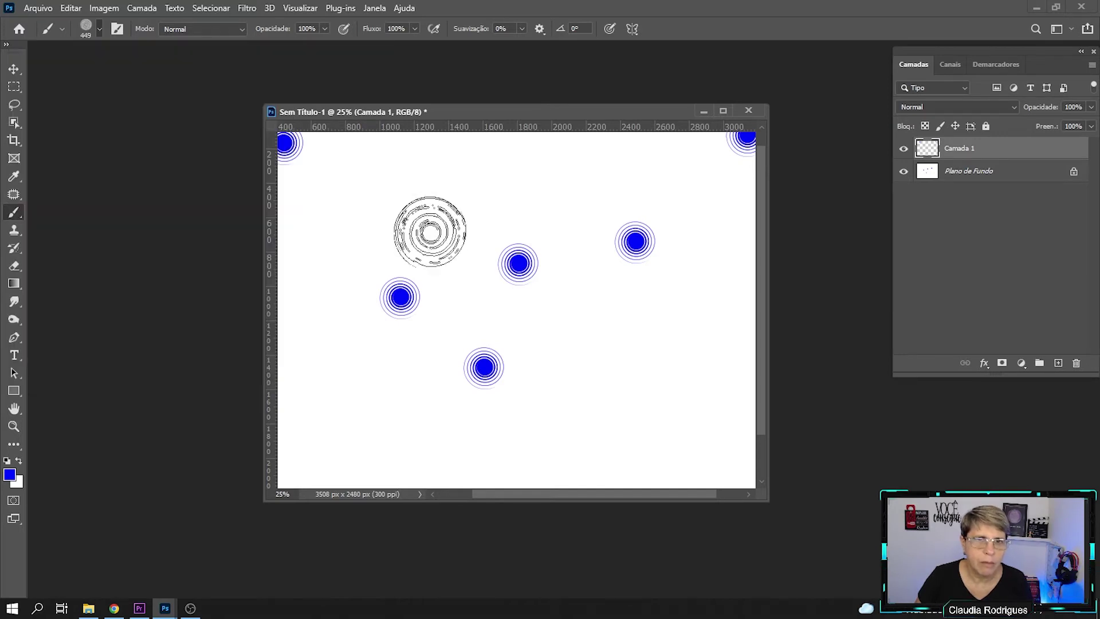
{"action": "left_click", "coordinate": [613, 357]}
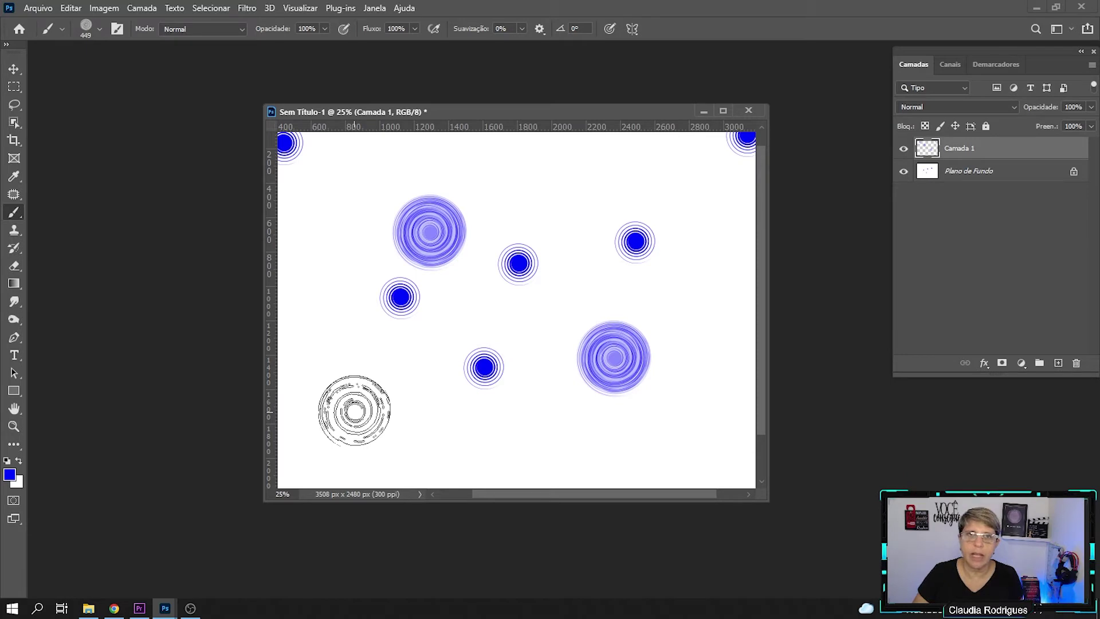
Collapse the spiral brush set and select its group in the presets list
{"action": "left_click", "coordinate": [99, 30]}
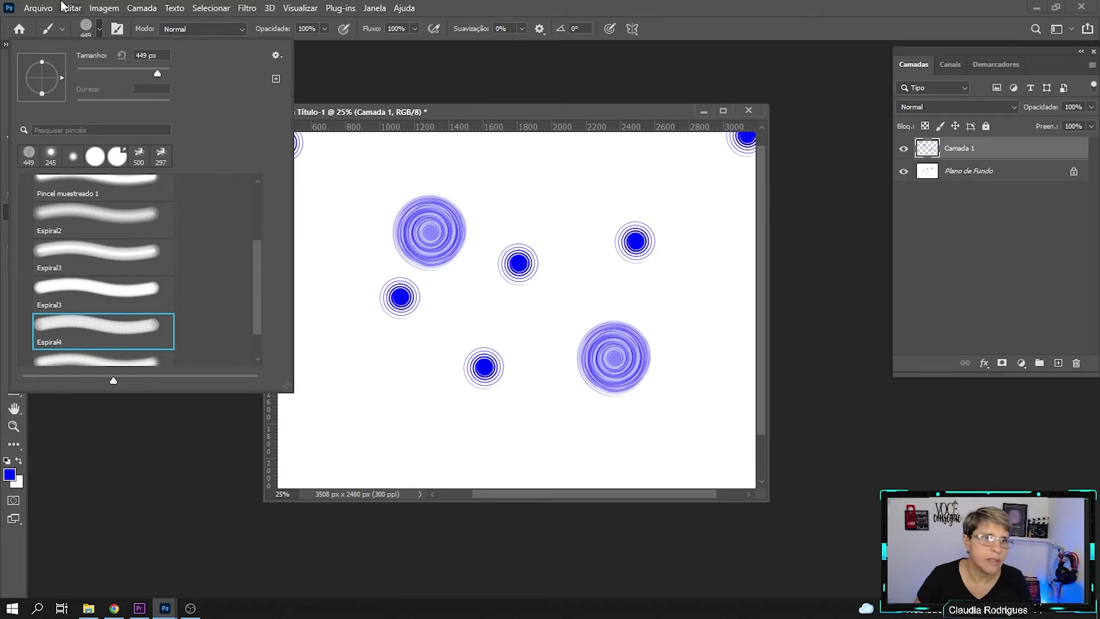
{"action": "scroll", "coordinate": [255, 278], "scroll_direction": "up", "scroll_amount": 3}
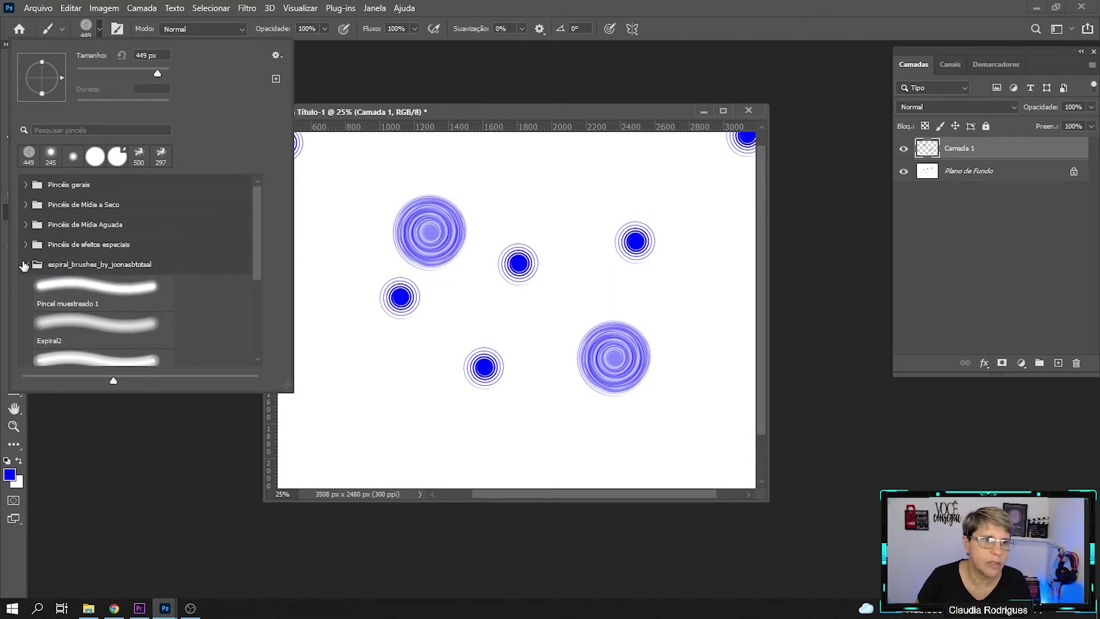
{"action": "left_click", "coordinate": [25, 264]}
{"action": "left_click", "coordinate": [94, 264]}
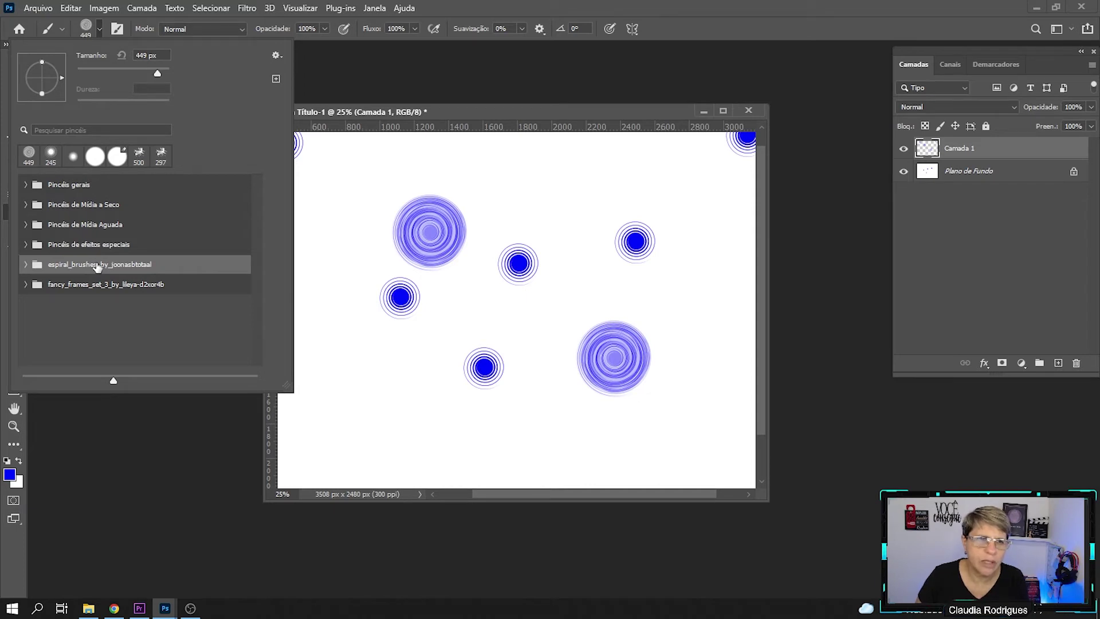
Select the spiral and fancy frames groups together and delete them with Deletar Grupos
{"action": "left_click", "coordinate": [107, 285], "text": "shift"}
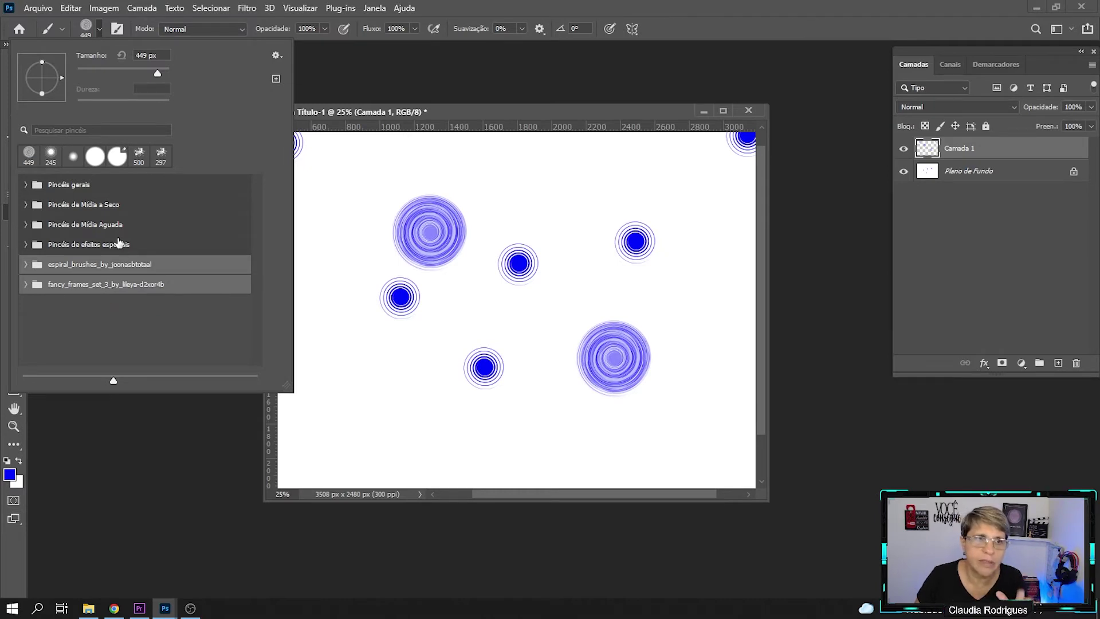
{"action": "right_click", "coordinate": [145, 271]}
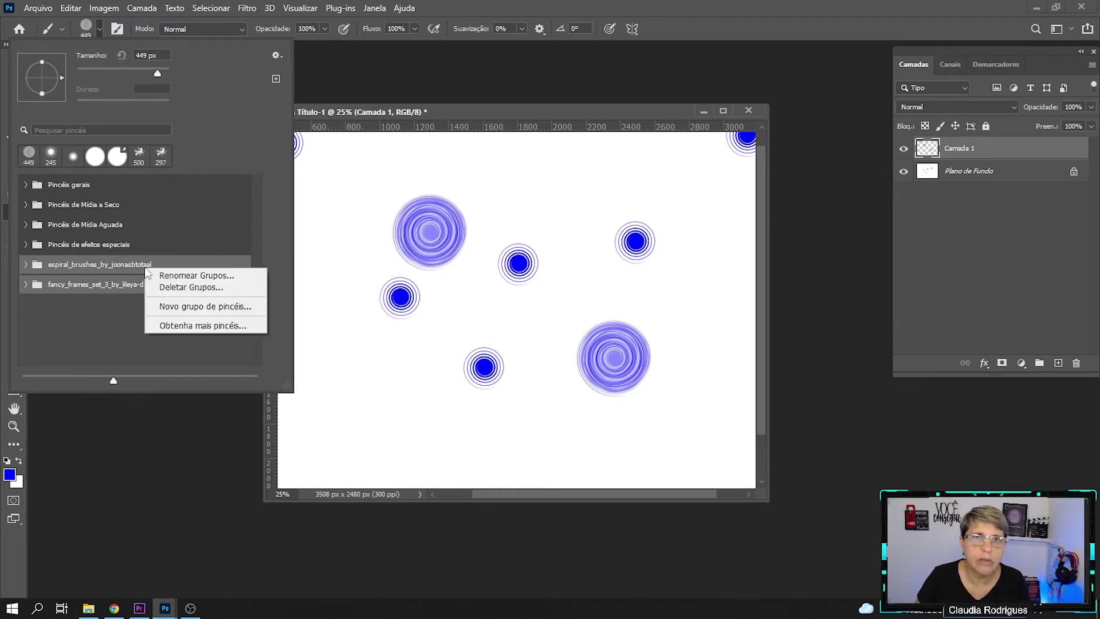
{"action": "left_click", "coordinate": [202, 289]}
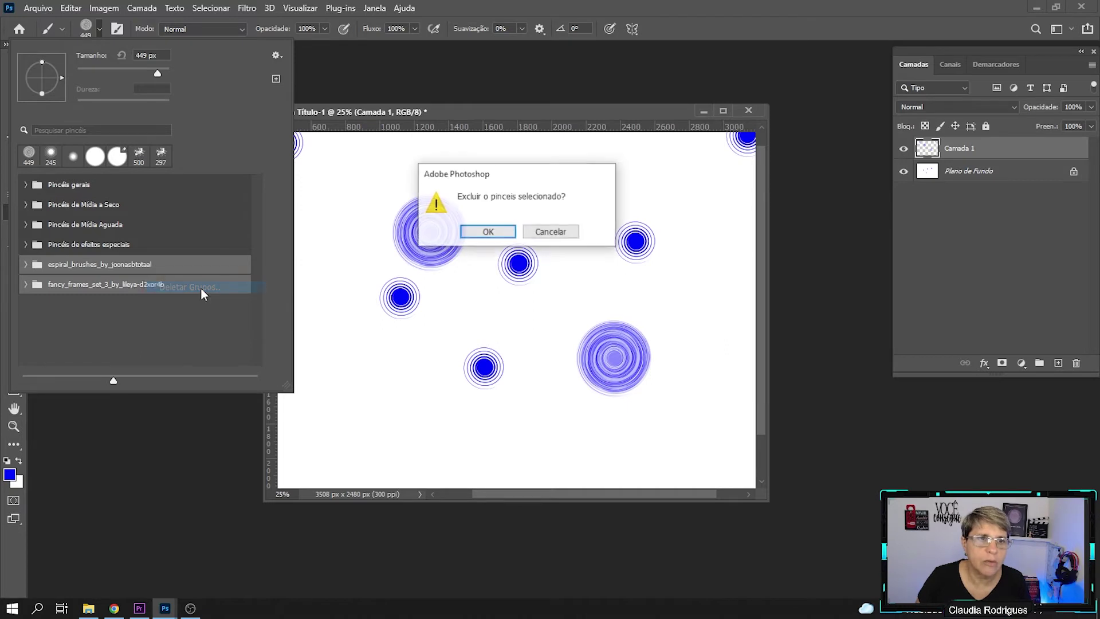
{"action": "left_click", "coordinate": [488, 233]}
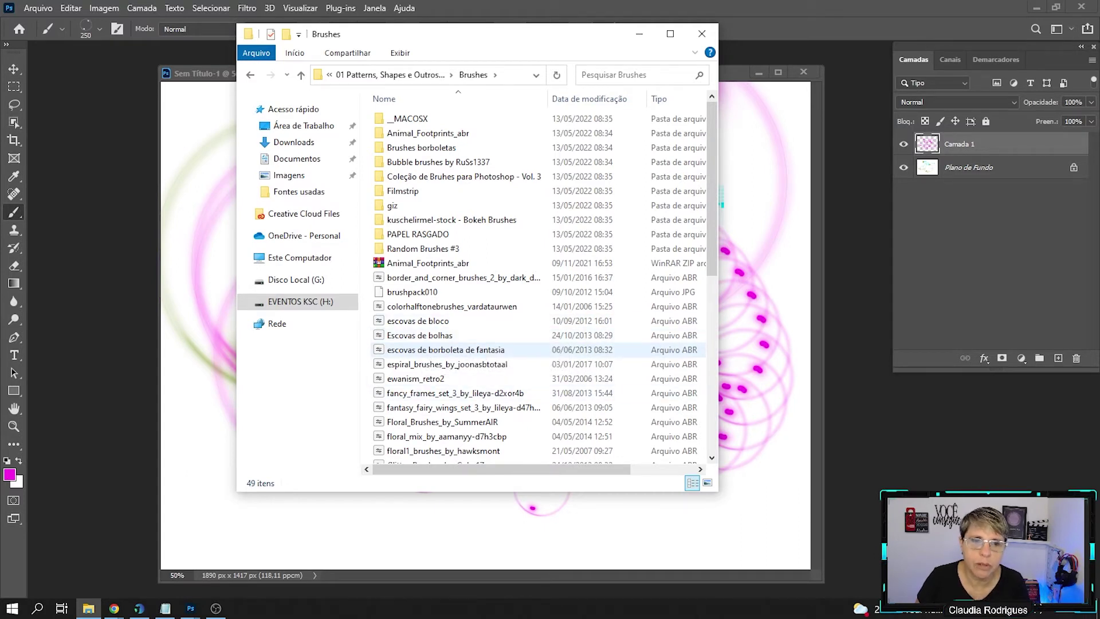
Copy the fantasy_fairy_wings_set_3 file name from File Explorer and switch to Google Translate
{"action": "left_click", "coordinate": [436, 364]}
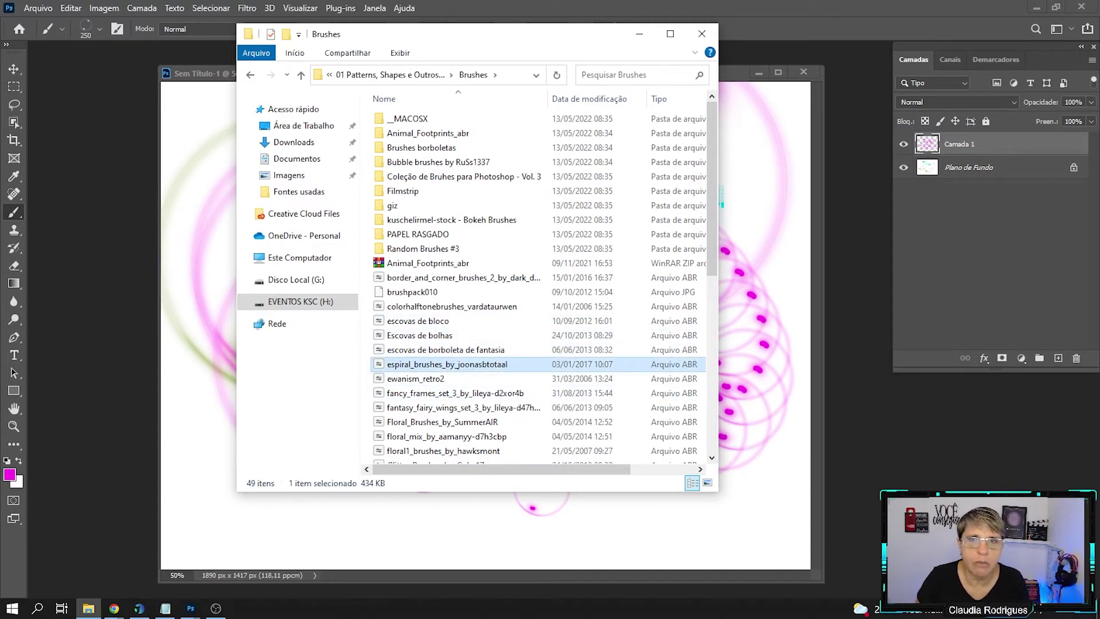
{"action": "scroll", "coordinate": [458, 369], "scroll_direction": "down", "scroll_amount": 1}
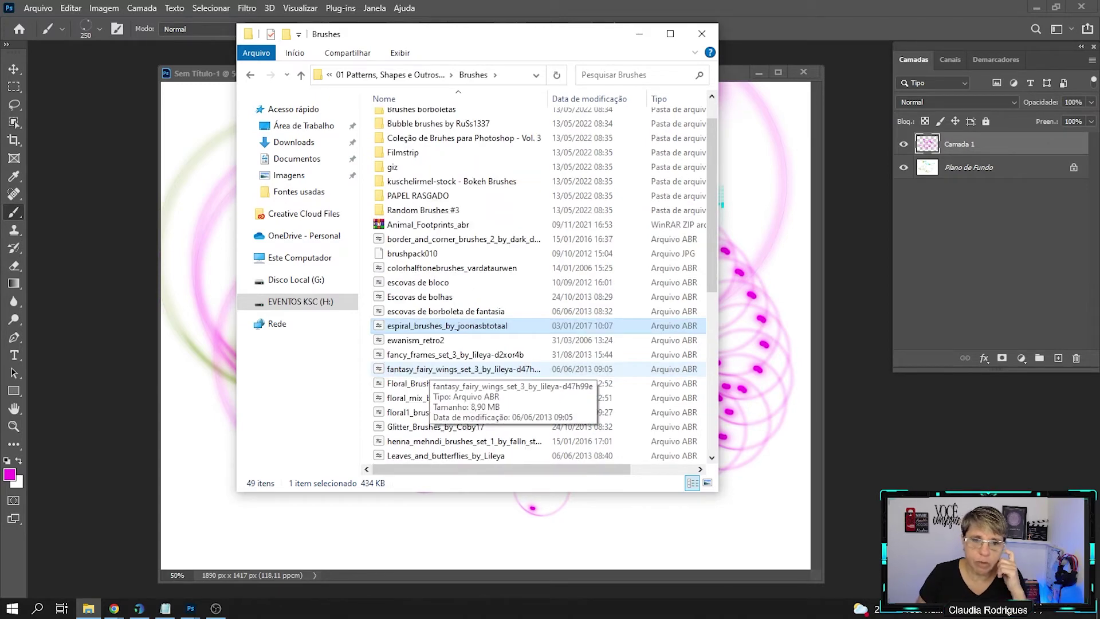
{"action": "left_click", "coordinate": [429, 369]}
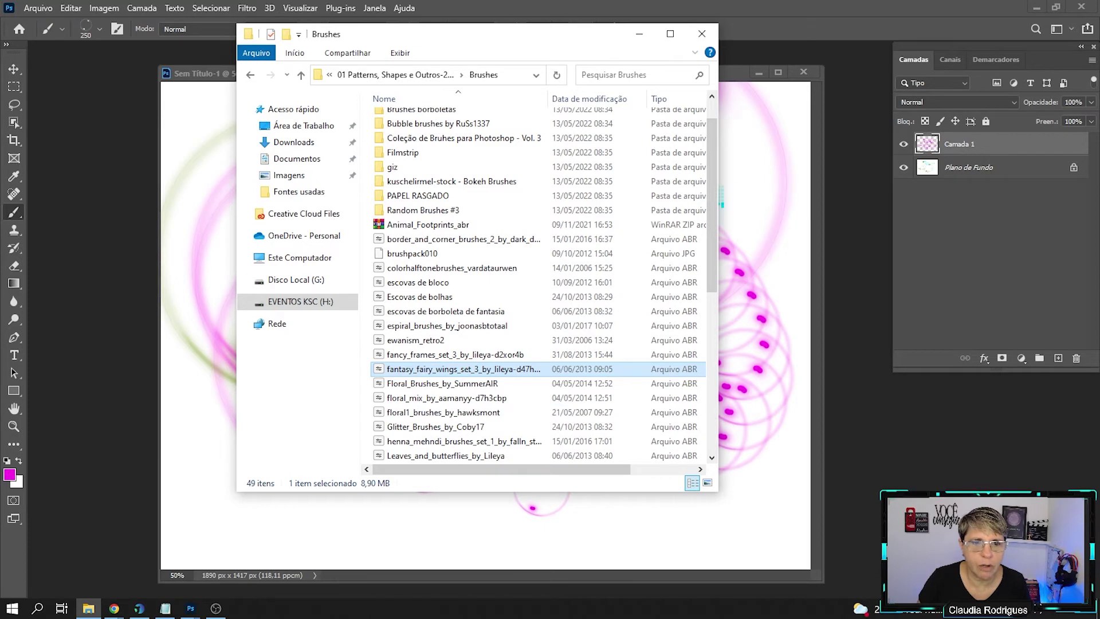
{"action": "right_click", "coordinate": [453, 372]}
{"action": "left_click", "coordinate": [496, 339]}
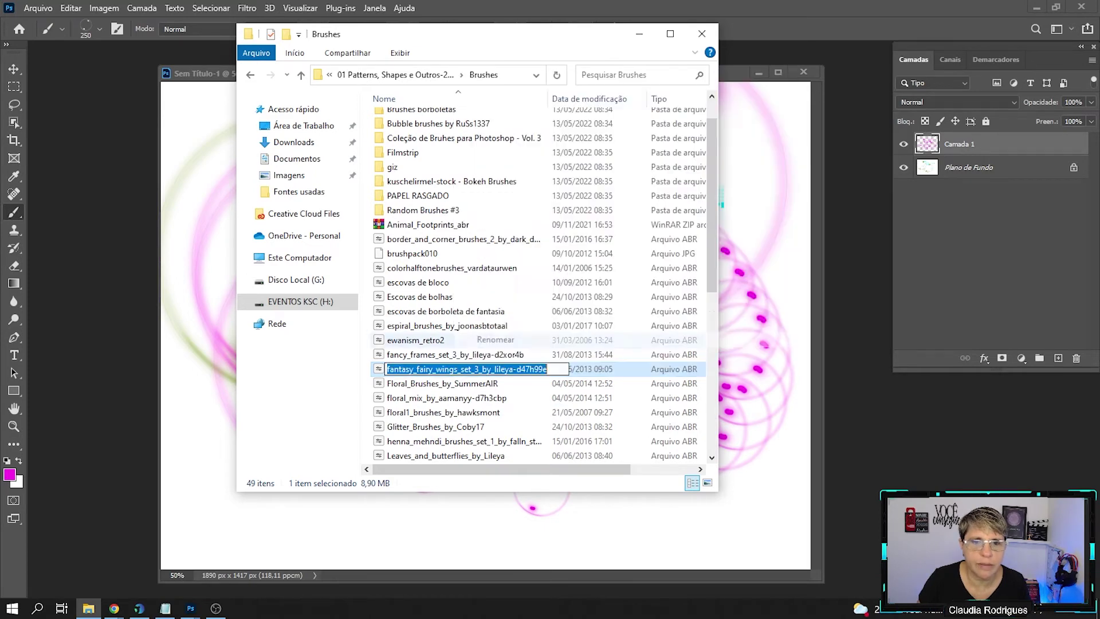
{"action": "right_click", "coordinate": [452, 369]}
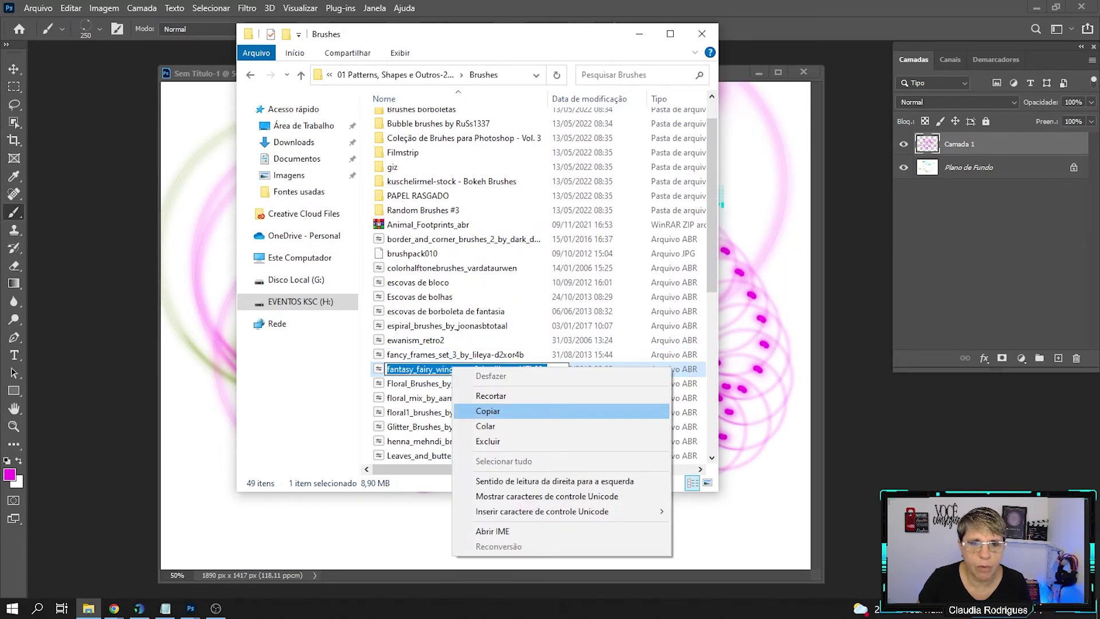
{"action": "left_click", "coordinate": [504, 411]}
{"action": "left_click", "coordinate": [114, 608]}
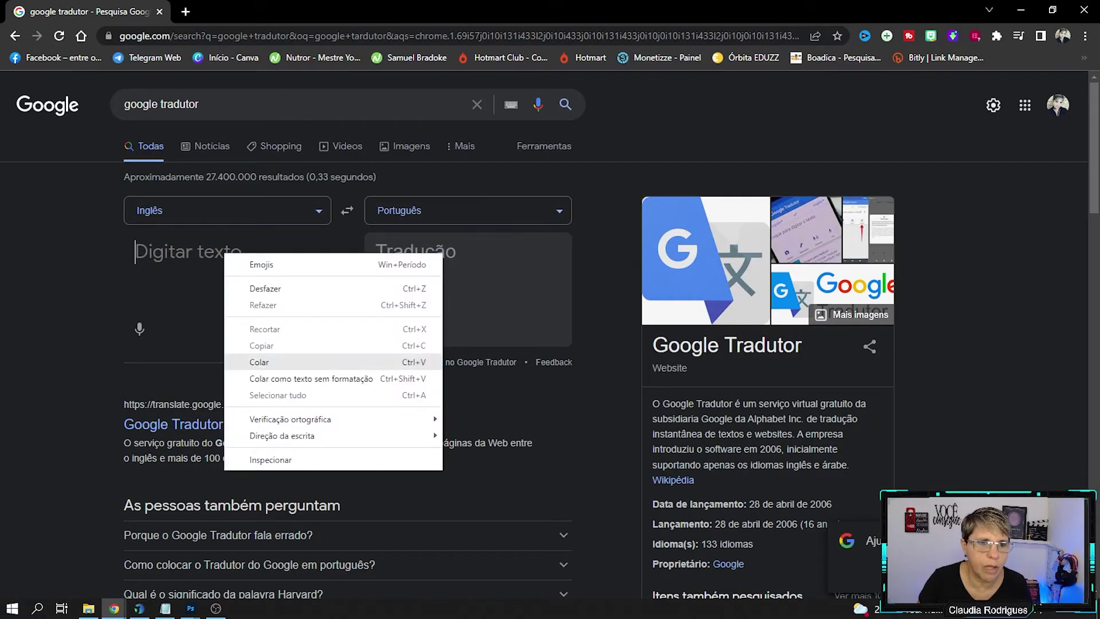
Paste the name into Google Translate, removing the author part and underscores
{"action": "left_click", "coordinate": [259, 362]}
{"action": "left_click_drag", "start_coordinate": [208, 299], "coordinate": [220, 275]}
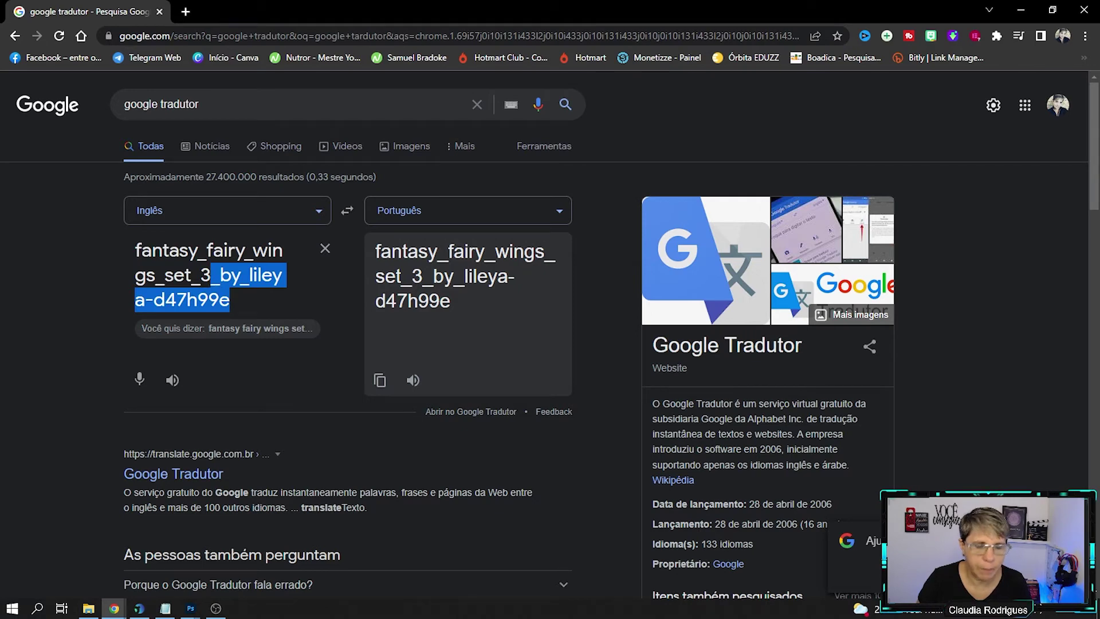
{"action": "key", "text": "BackSpace"}
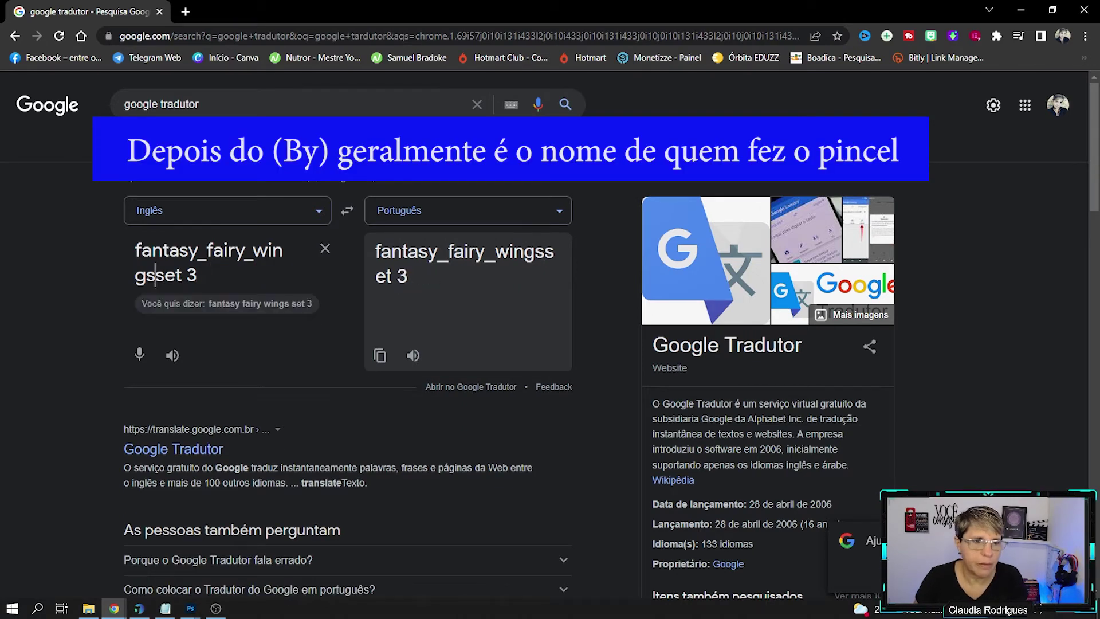
{"action": "key", "text": "BackSpace"}
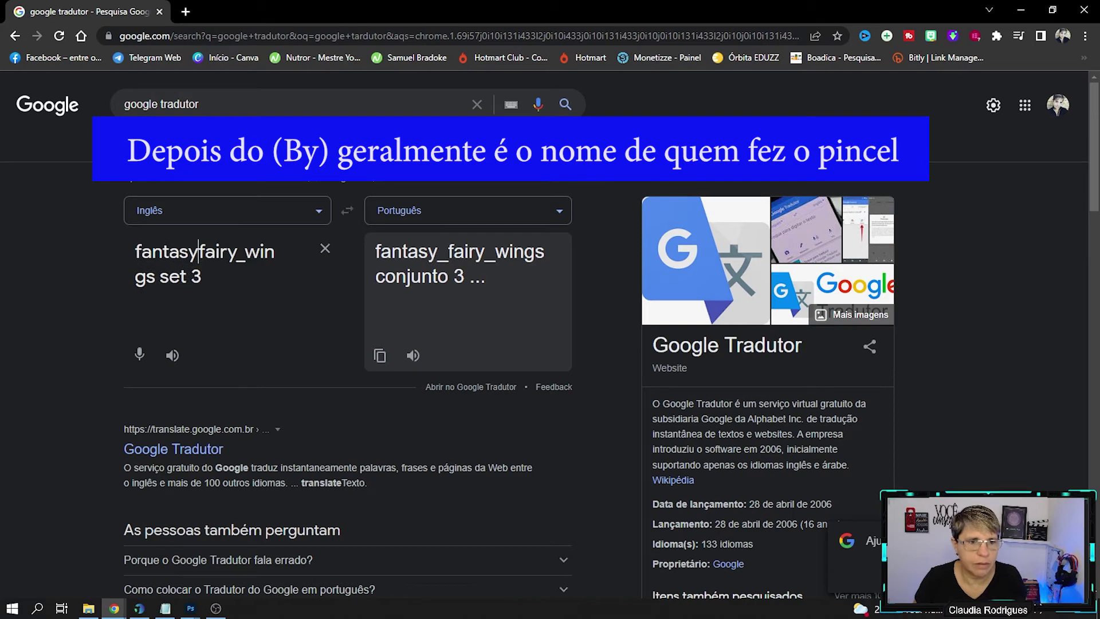
{"action": "key", "text": "BackSpace"}
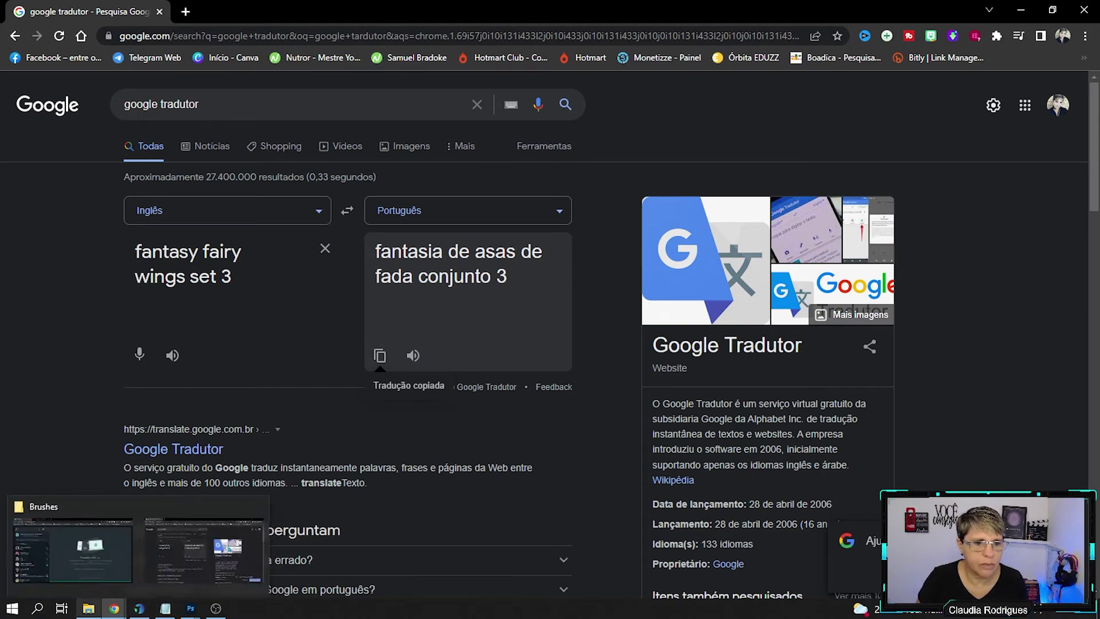
Rename the fairy wings brush file to 'fantasia de asas de fada conjunto' by pasting the translation
{"action": "left_click", "coordinate": [88, 555]}
{"action": "right_click", "coordinate": [418, 368]}
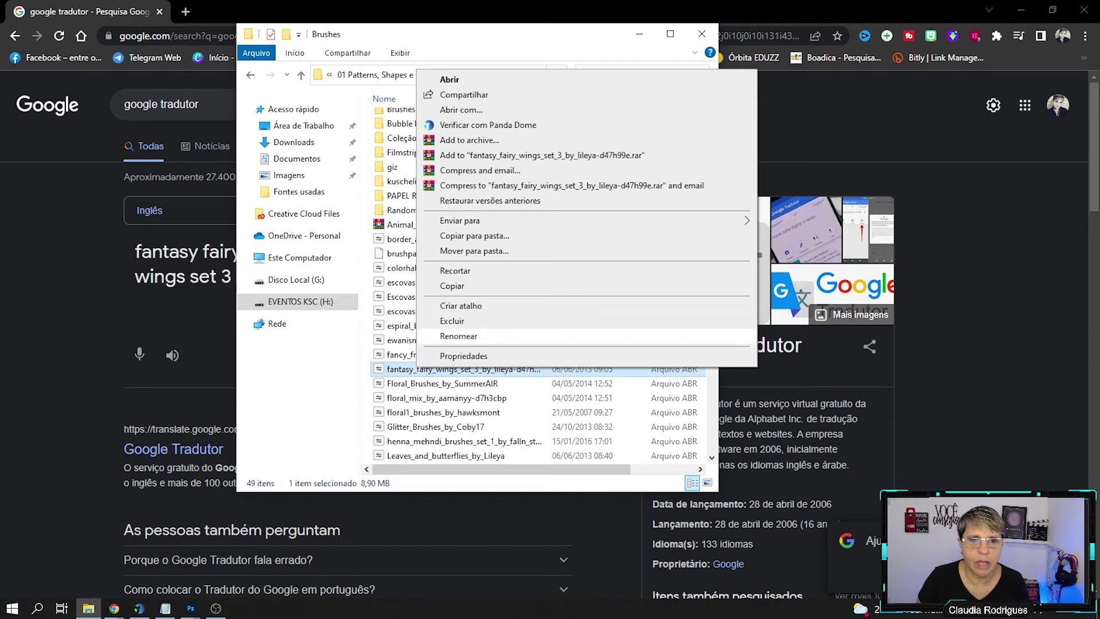
{"action": "left_click", "coordinate": [458, 336]}
{"action": "type", "text": "fantasia de asas de fada conjunto 3"}
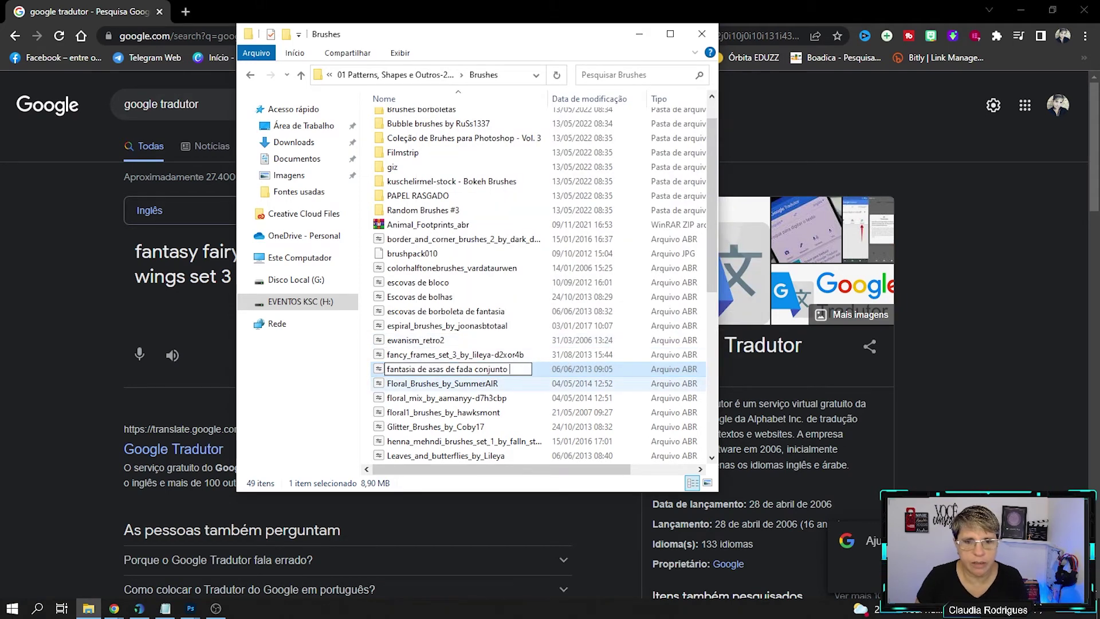
{"action": "key", "text": "Return"}
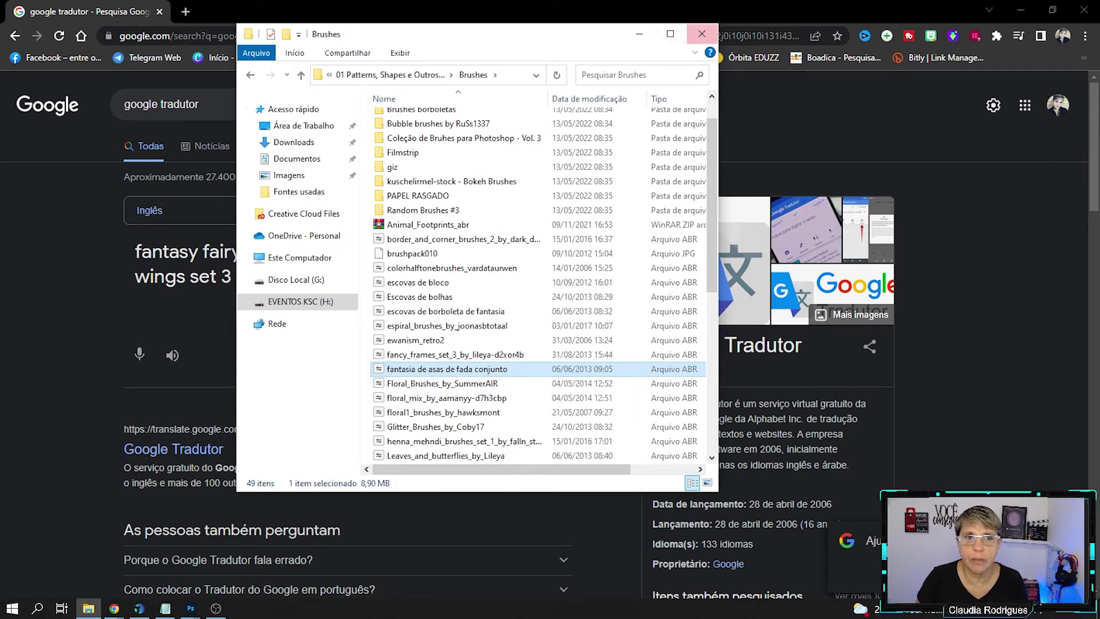
{"action": "left_click", "coordinate": [264, 550]}
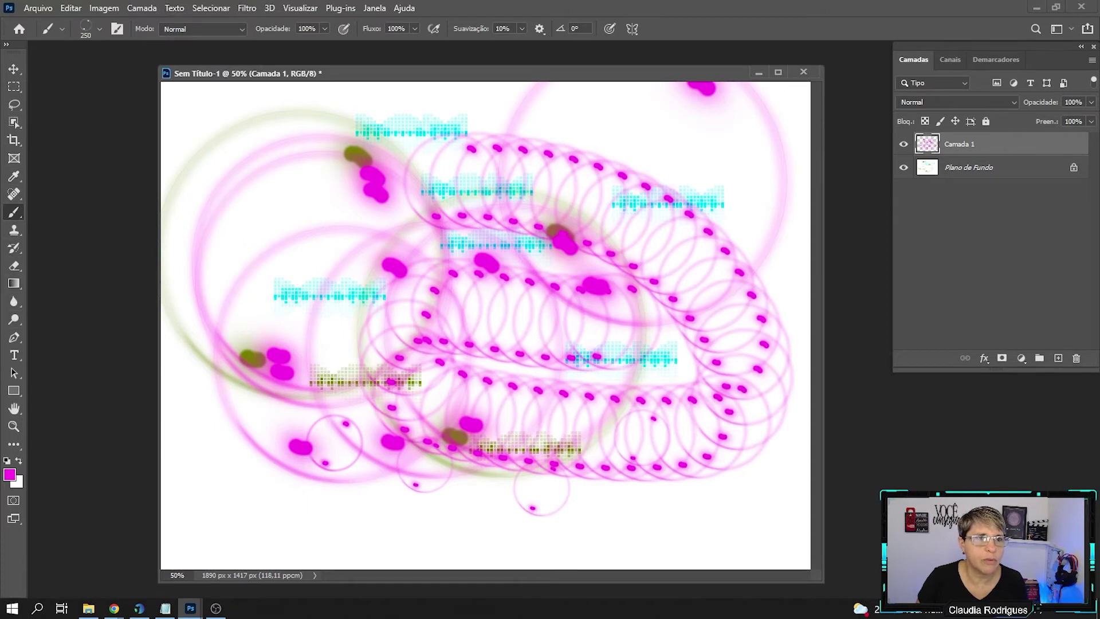
Import the renamed 'fantasia de asas de fada conjunto' .abr file through Importar pincéis
{"action": "left_click", "coordinate": [99, 29]}
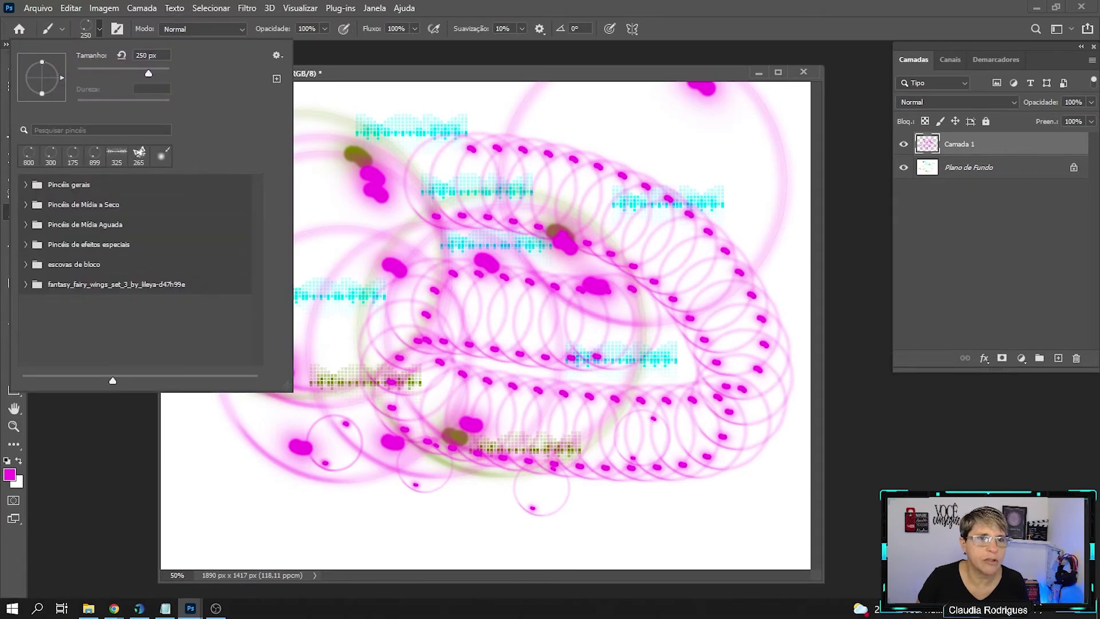
{"action": "left_click", "coordinate": [276, 55]}
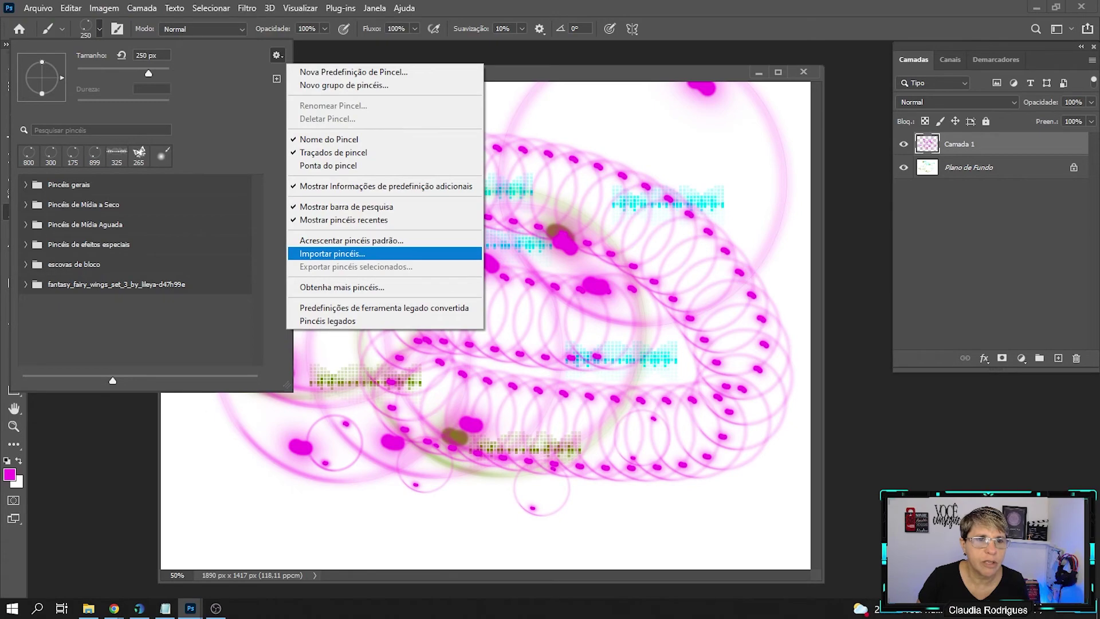
{"action": "left_click", "coordinate": [332, 254]}
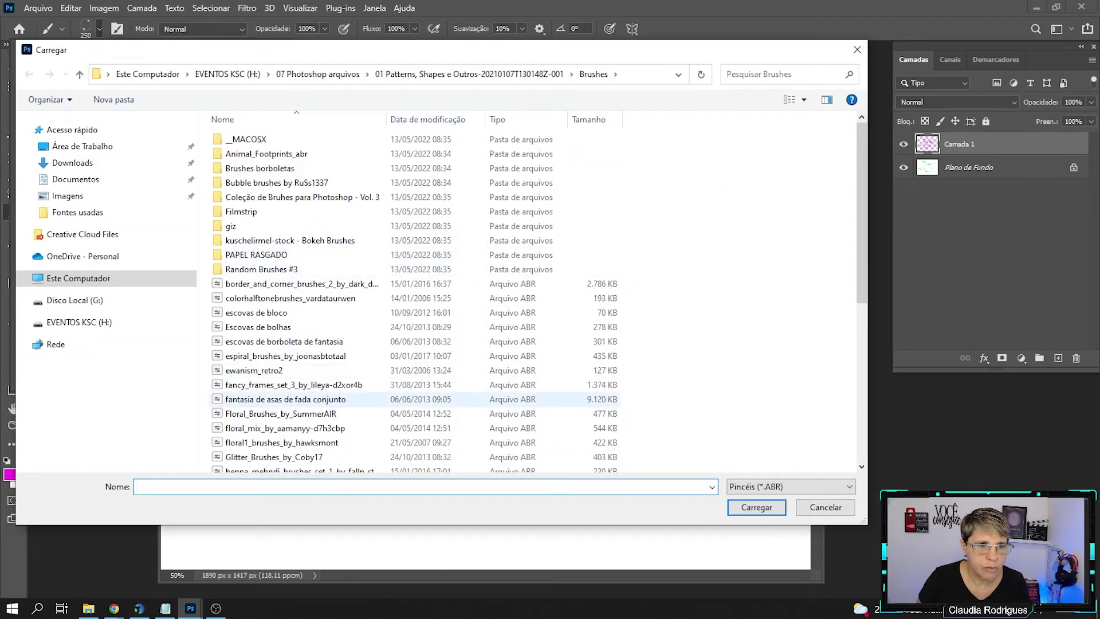
{"action": "left_click", "coordinate": [285, 400]}
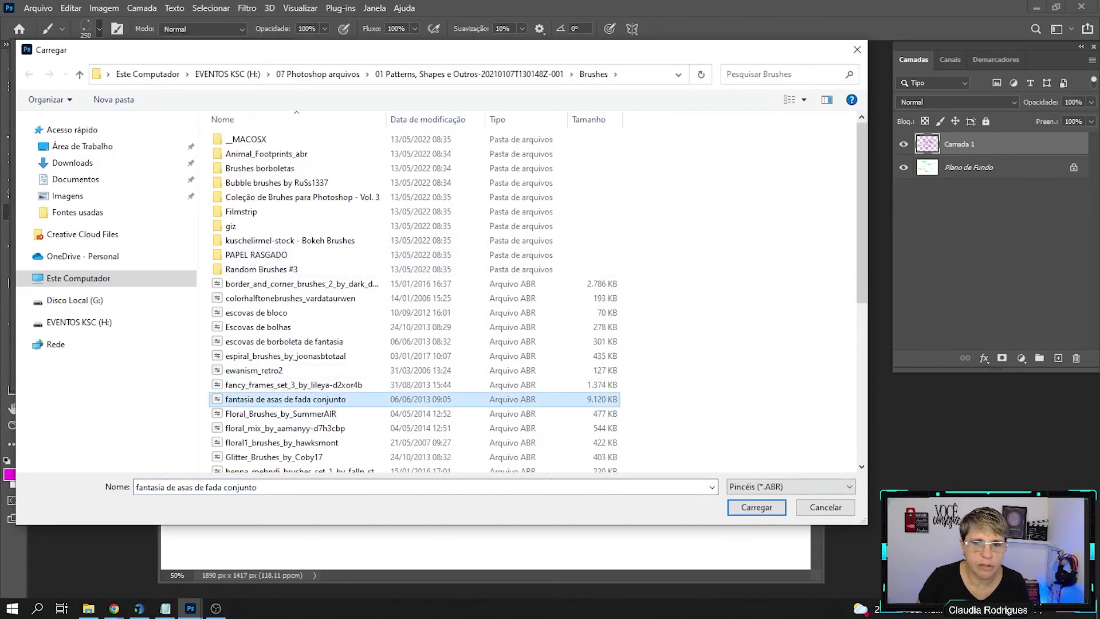
{"action": "left_click", "coordinate": [756, 507]}
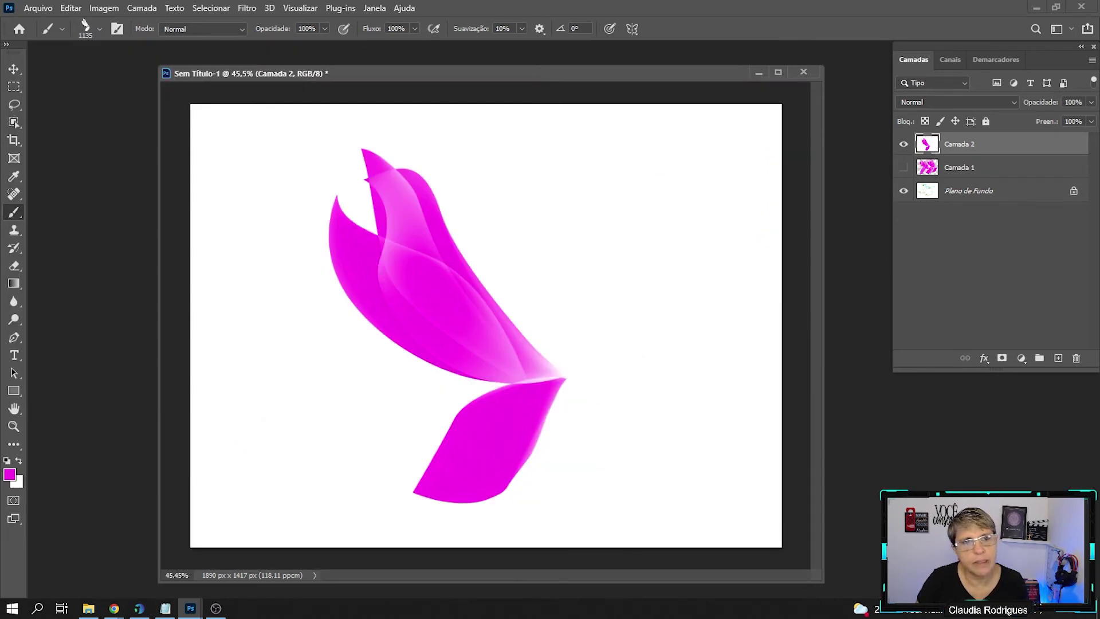
Stamp the flipped fairy-wing brush in magenta on the canvas right, completing the butterfly pair
{"action": "left_click", "coordinate": [99, 29]}
{"action": "scroll", "coordinate": [137, 269], "scroll_direction": "down", "scroll_amount": 1}
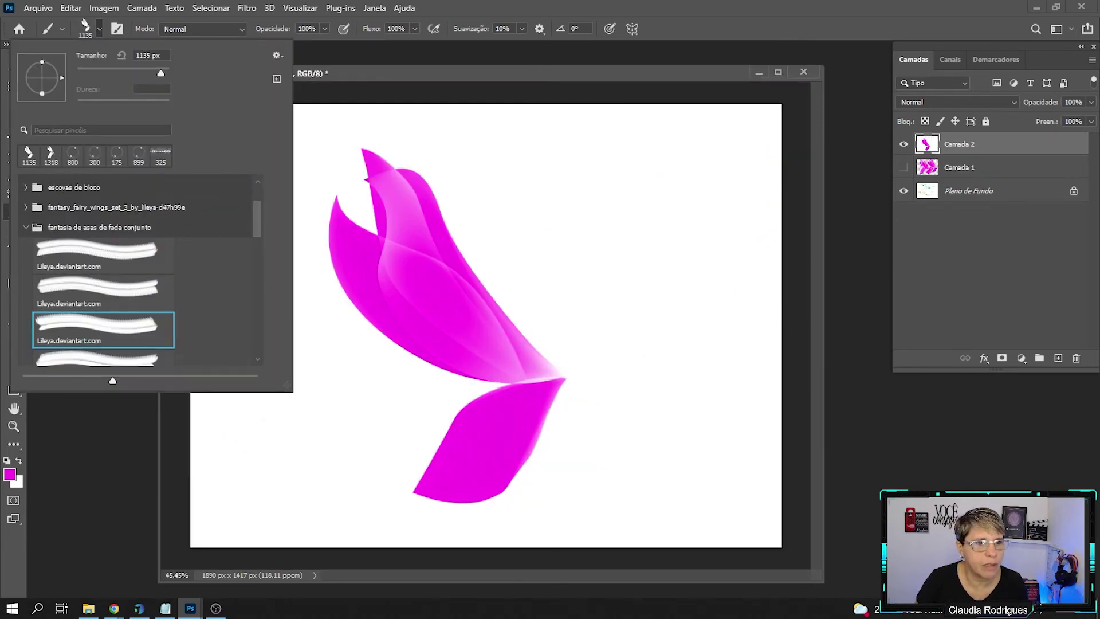
{"action": "left_click", "coordinate": [681, 326]}
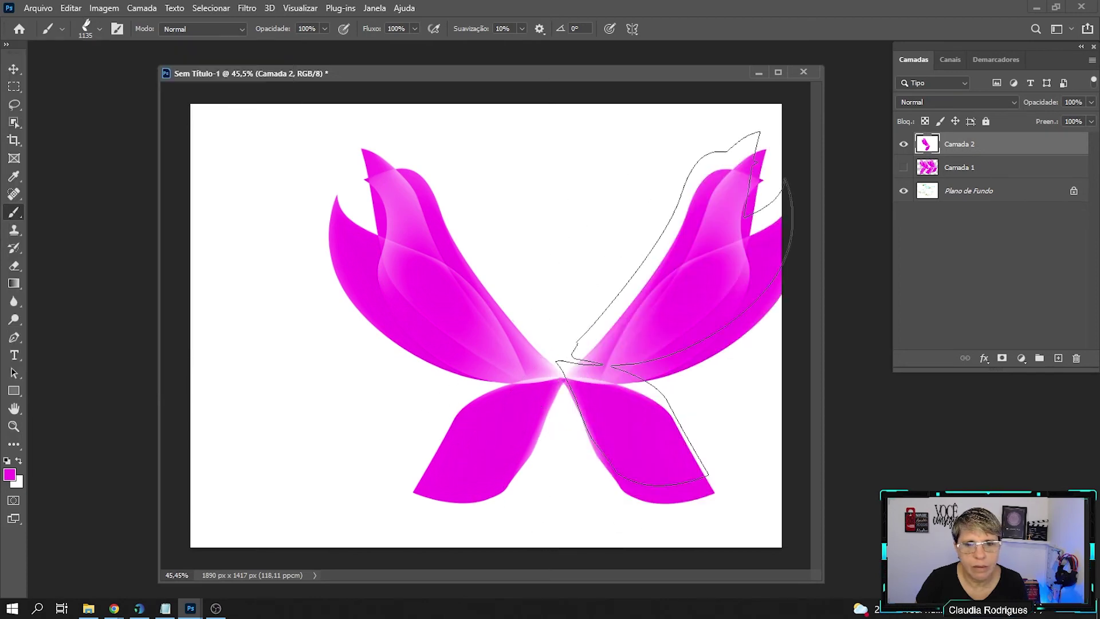
{"action": "key", "text": "v"}
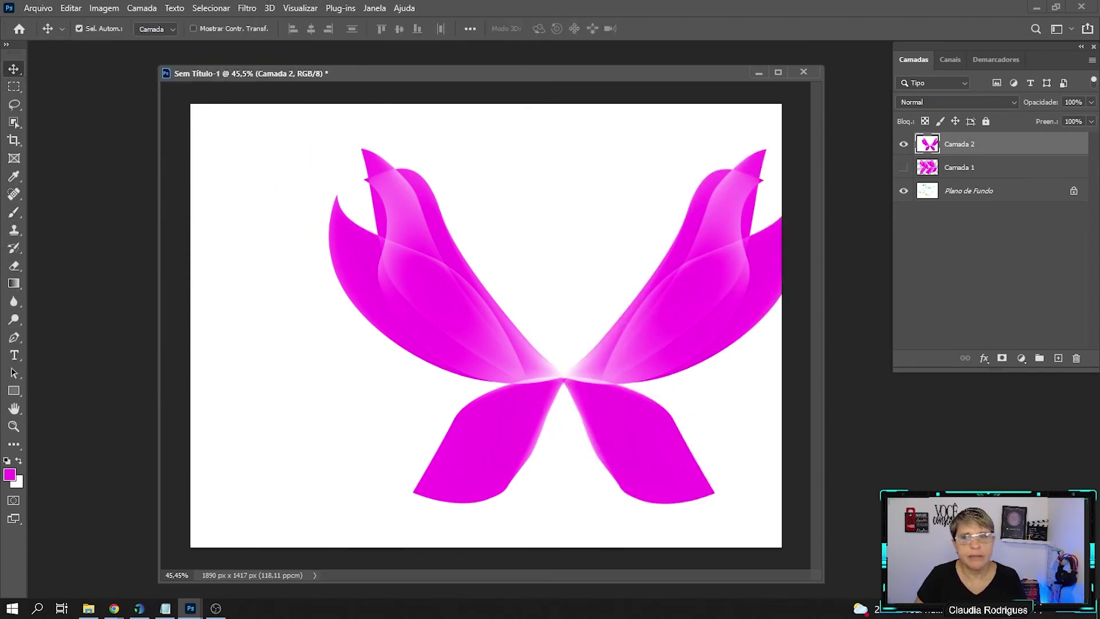